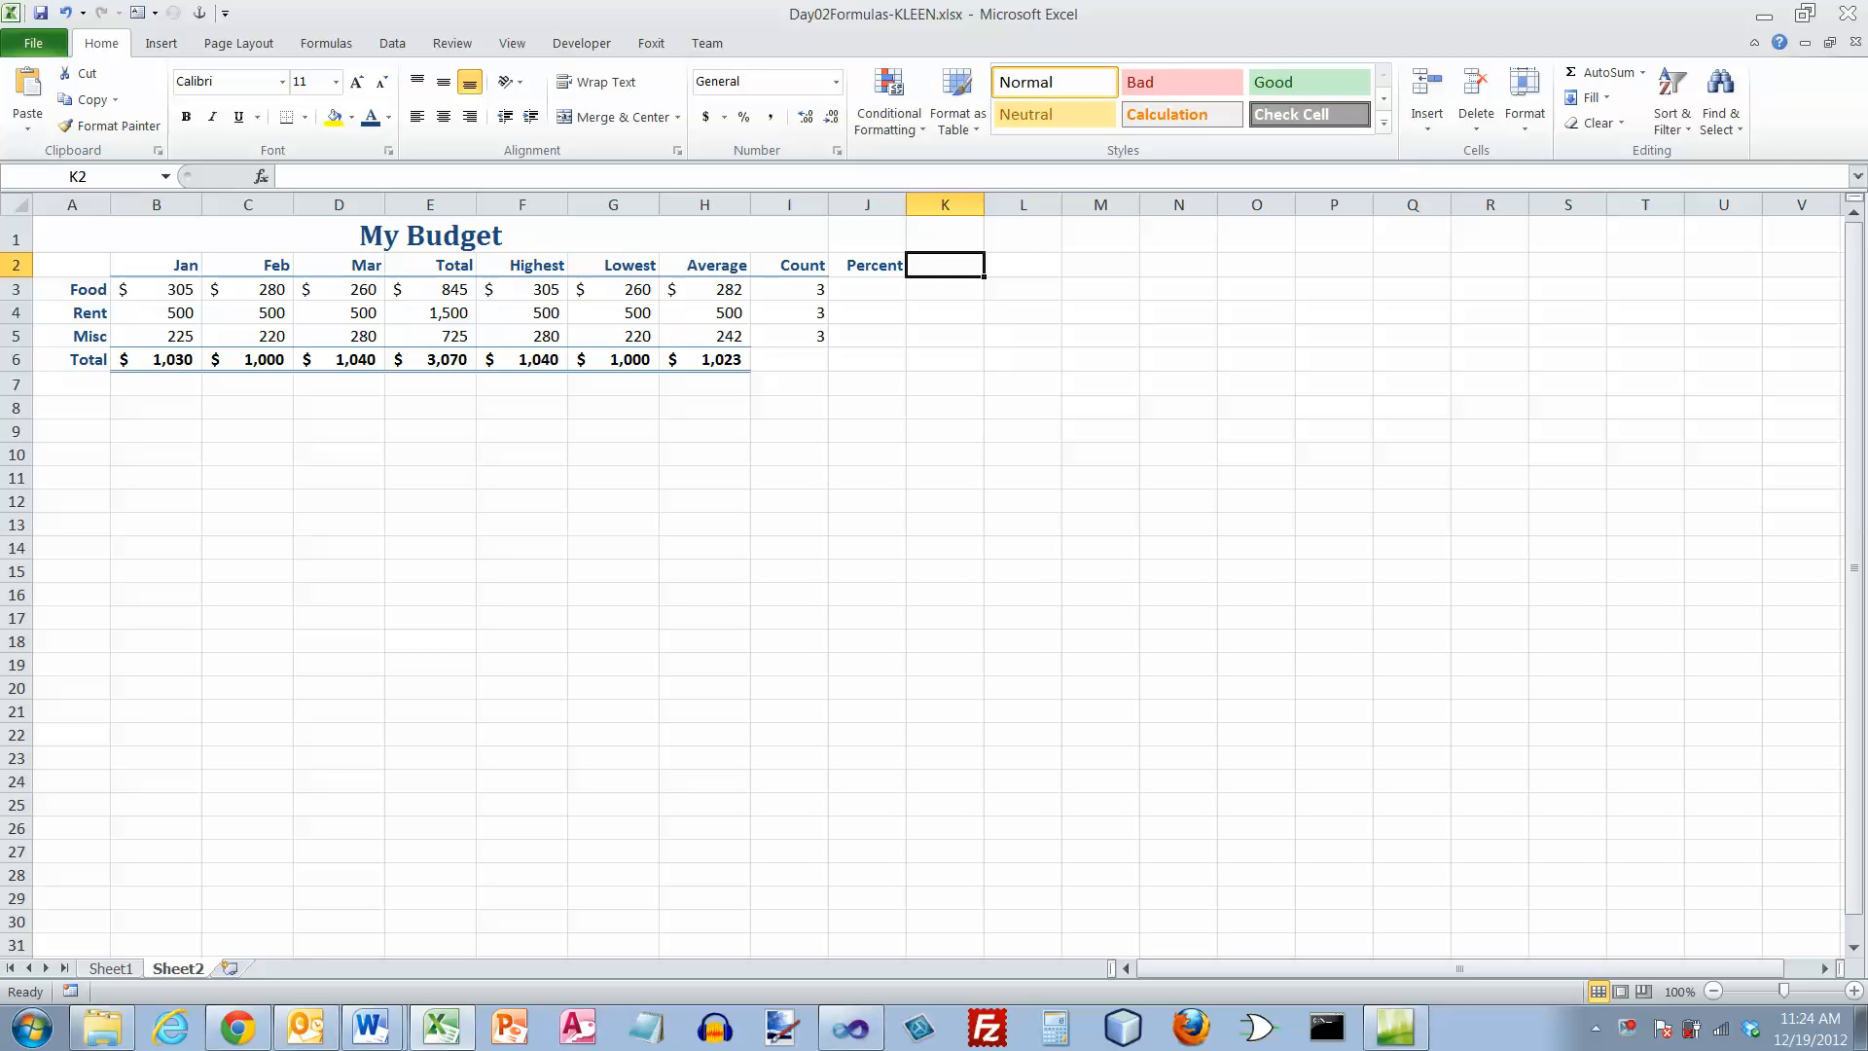
Step: Examine the empty Percent cells alongside the Food, Rent and Misc averages and the Average column's total
{"action": "left_click", "coordinate": [867, 265]}
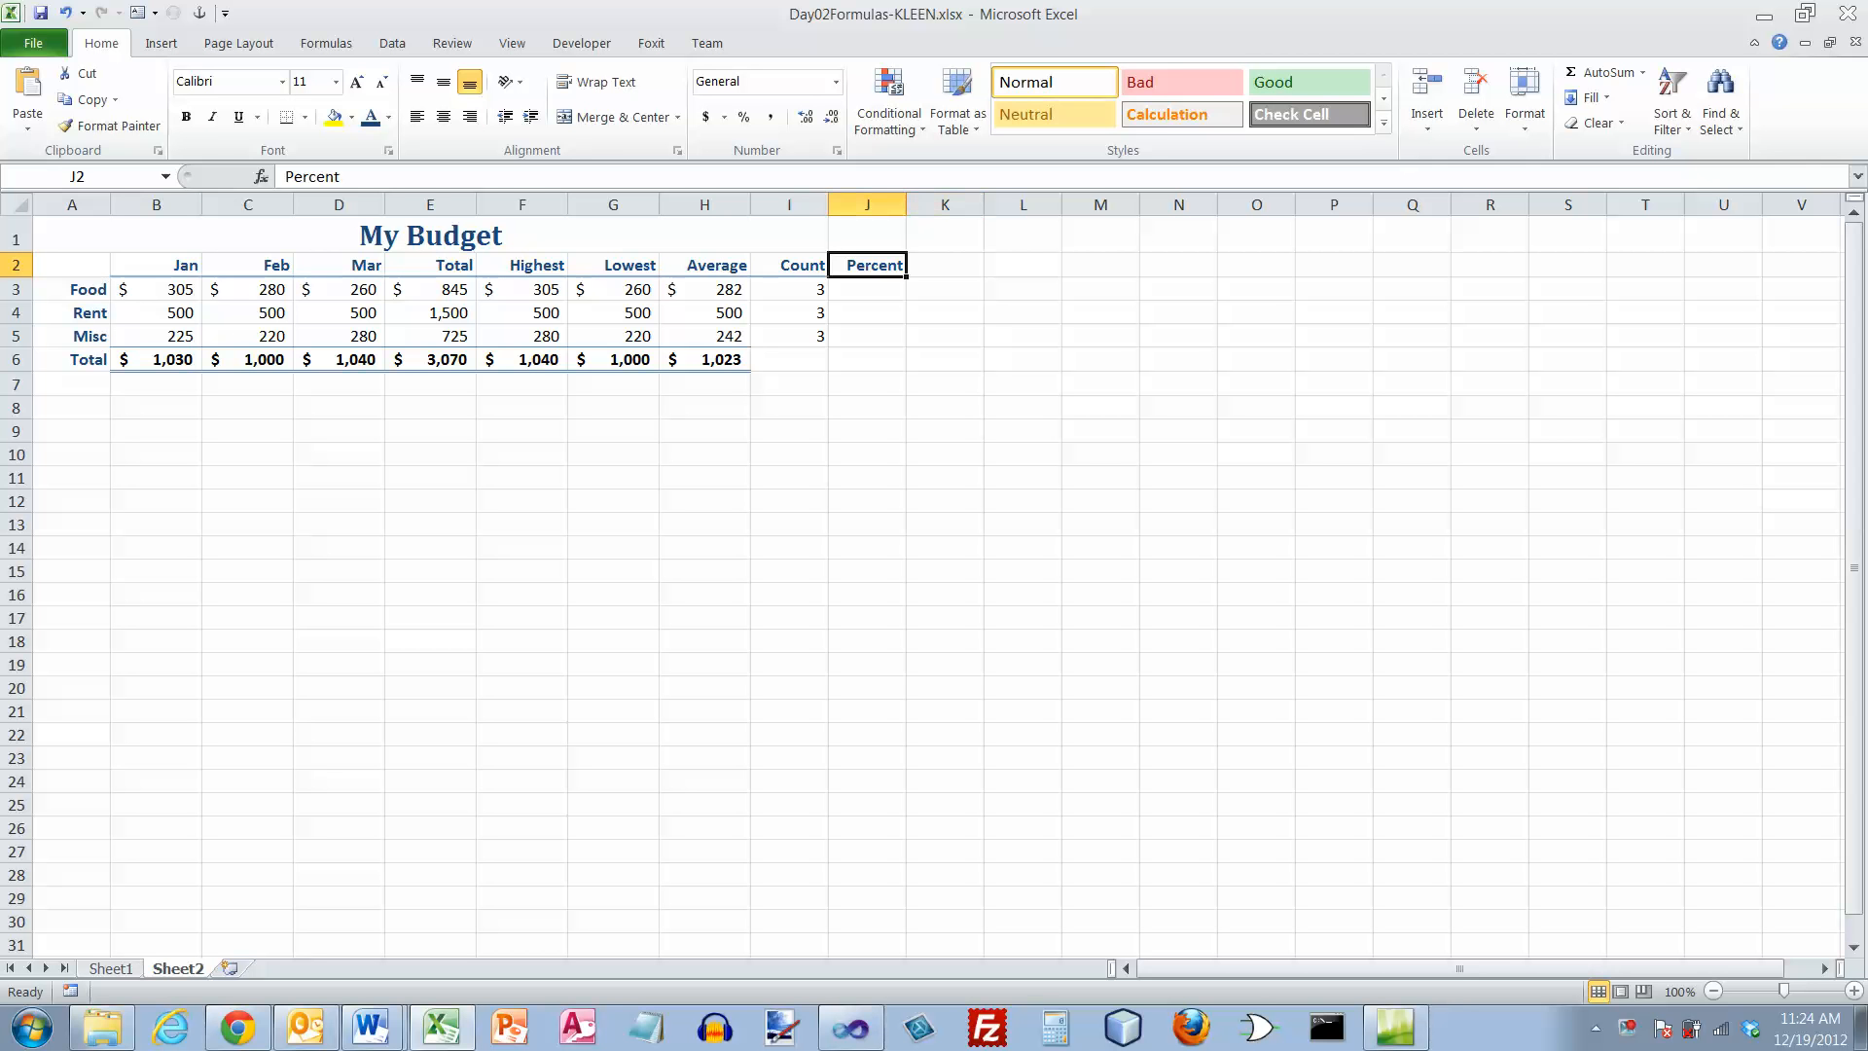
{"action": "key", "text": "Down"}
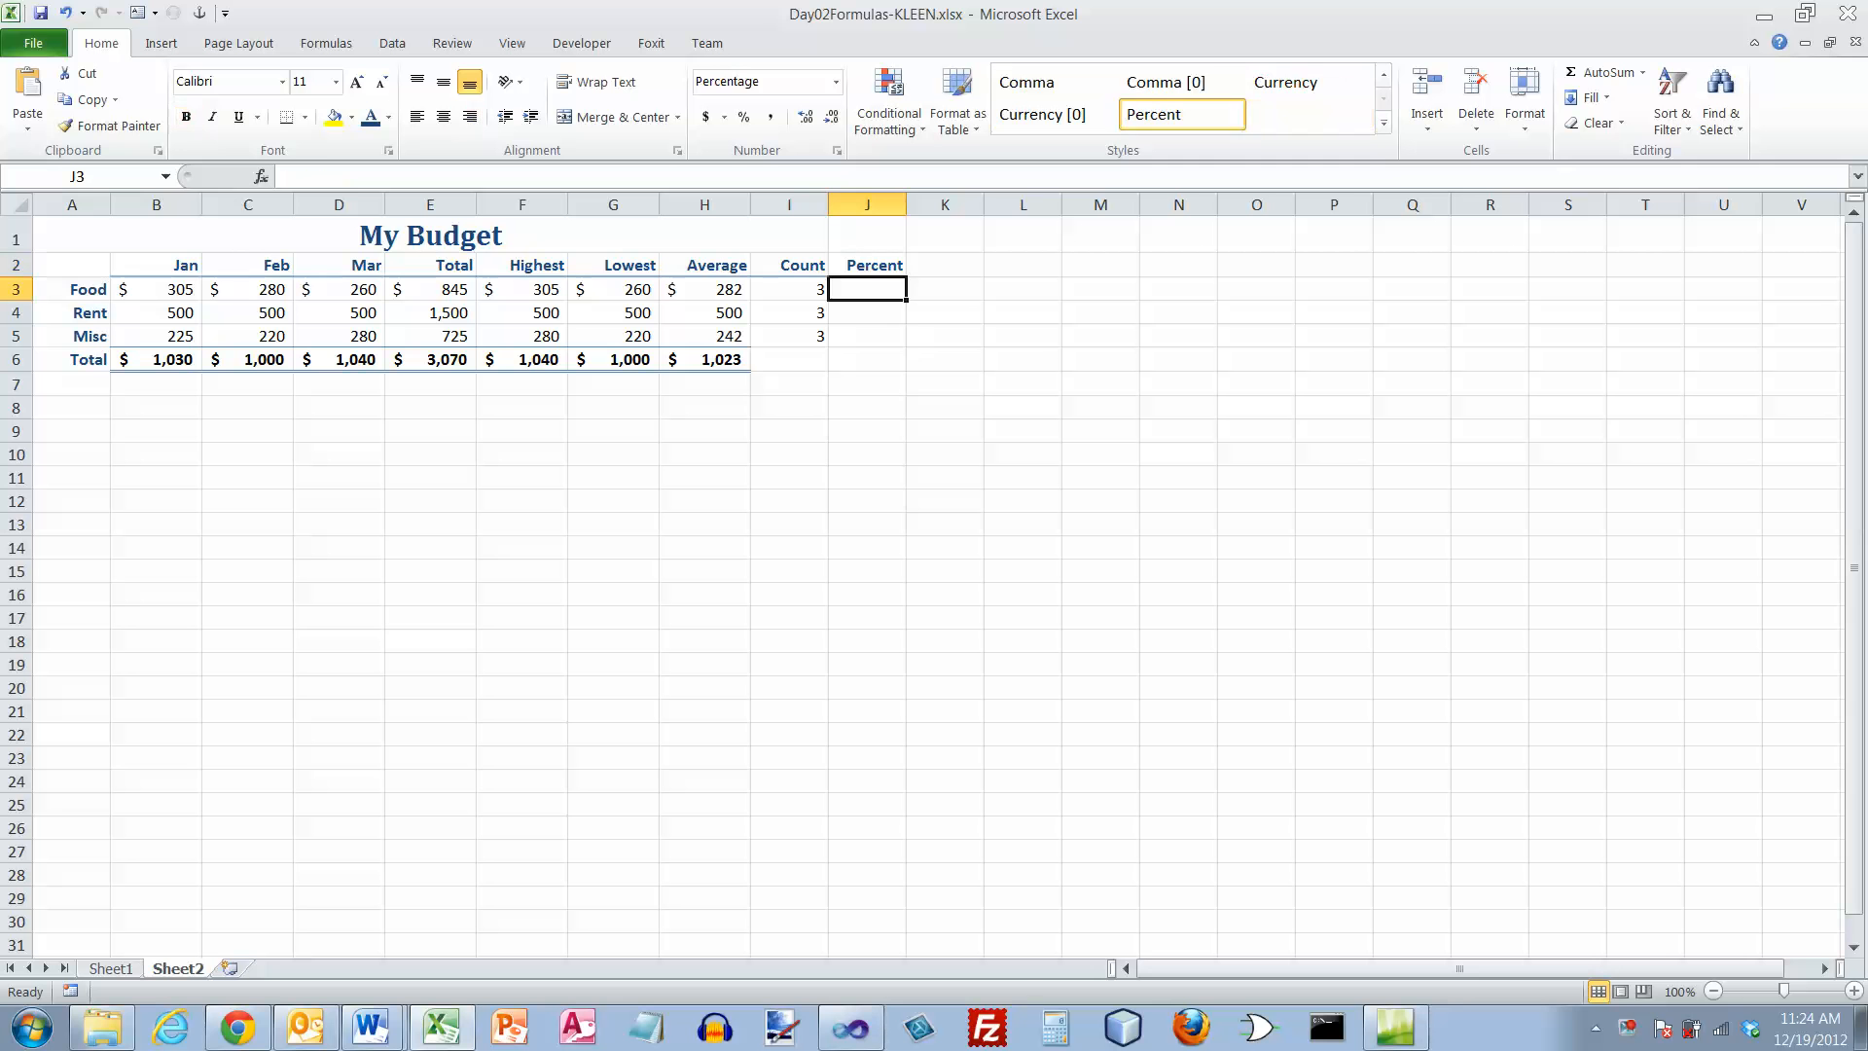
{"action": "key", "text": "Up"}
{"action": "key", "text": "Down"}
{"action": "left_click", "coordinate": [705, 290]}
{"action": "left_click", "coordinate": [705, 360]}
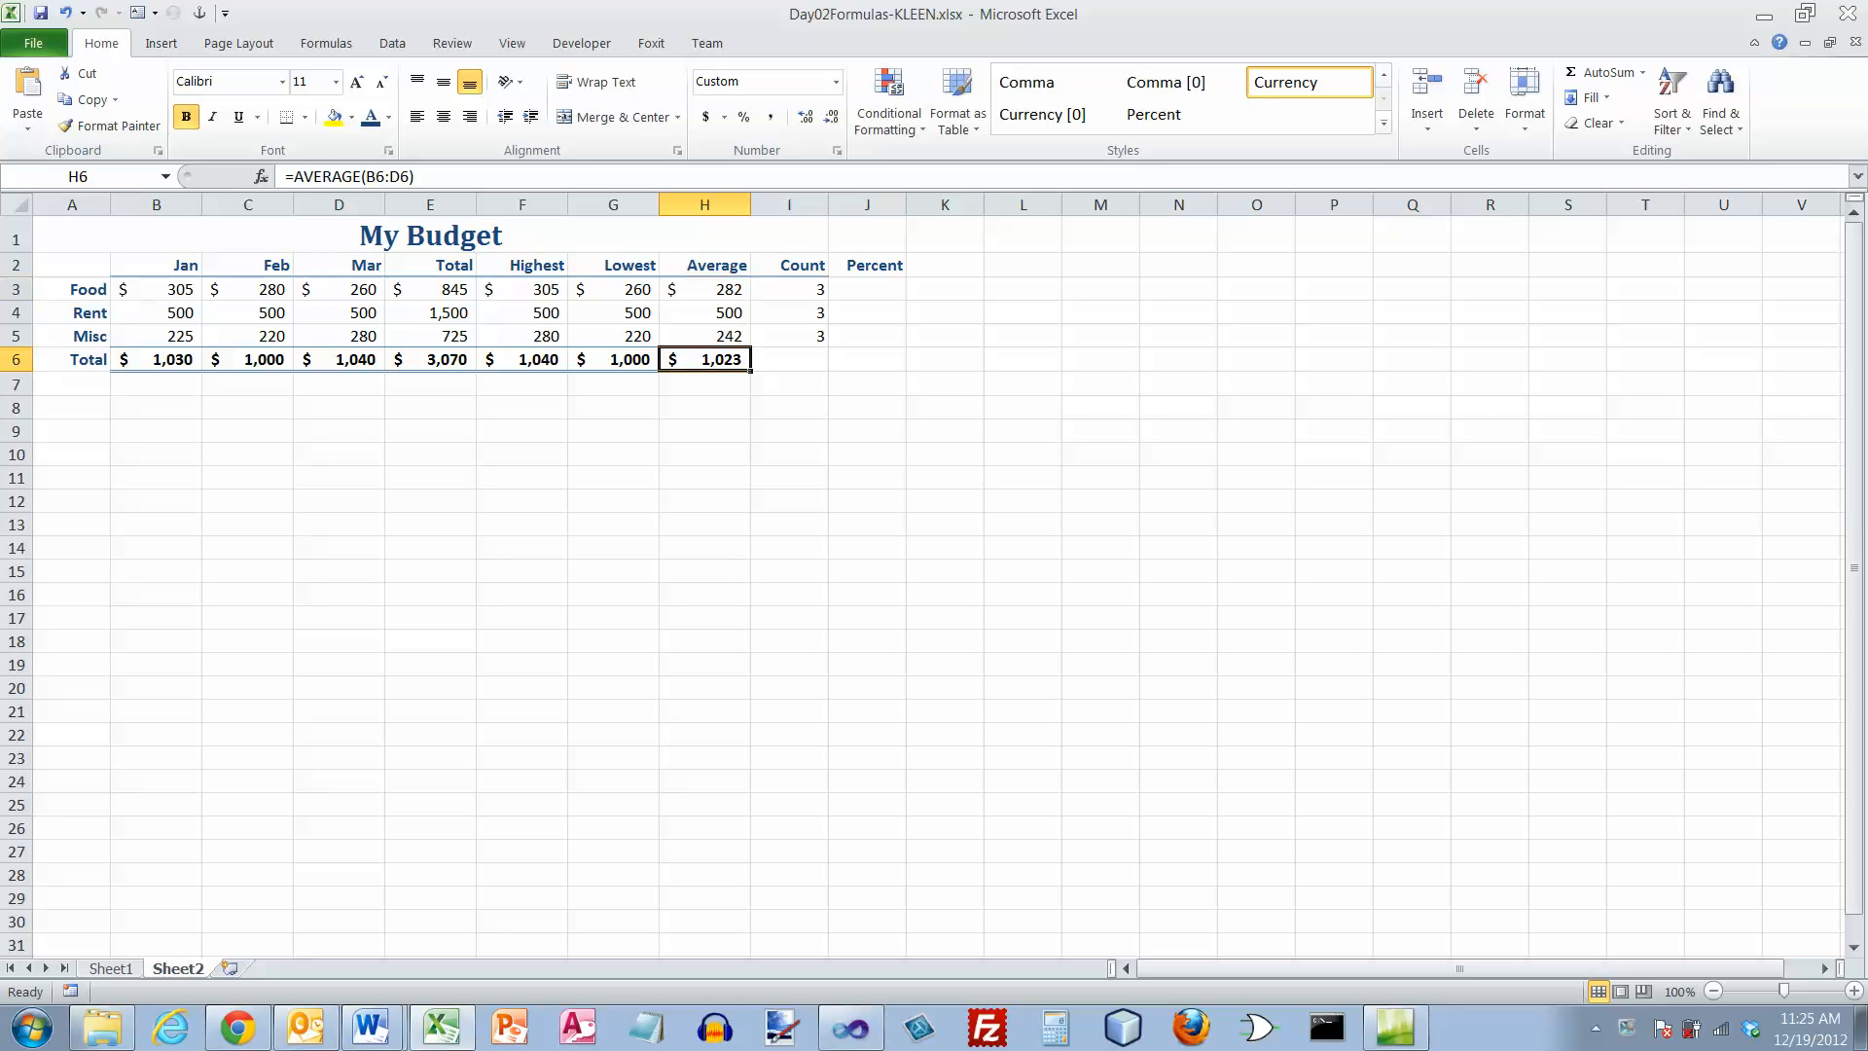
{"action": "left_click", "coordinate": [867, 312]}
{"action": "left_click", "coordinate": [704, 312]}
{"action": "left_click", "coordinate": [704, 361]}
{"action": "left_click", "coordinate": [866, 335]}
{"action": "left_click", "coordinate": [705, 337]}
{"action": "left_click", "coordinate": [704, 361]}
Step: Enter the formula =H3/H6 in J3 to divide the Food average by the total average
{"action": "left_click", "coordinate": [867, 288]}
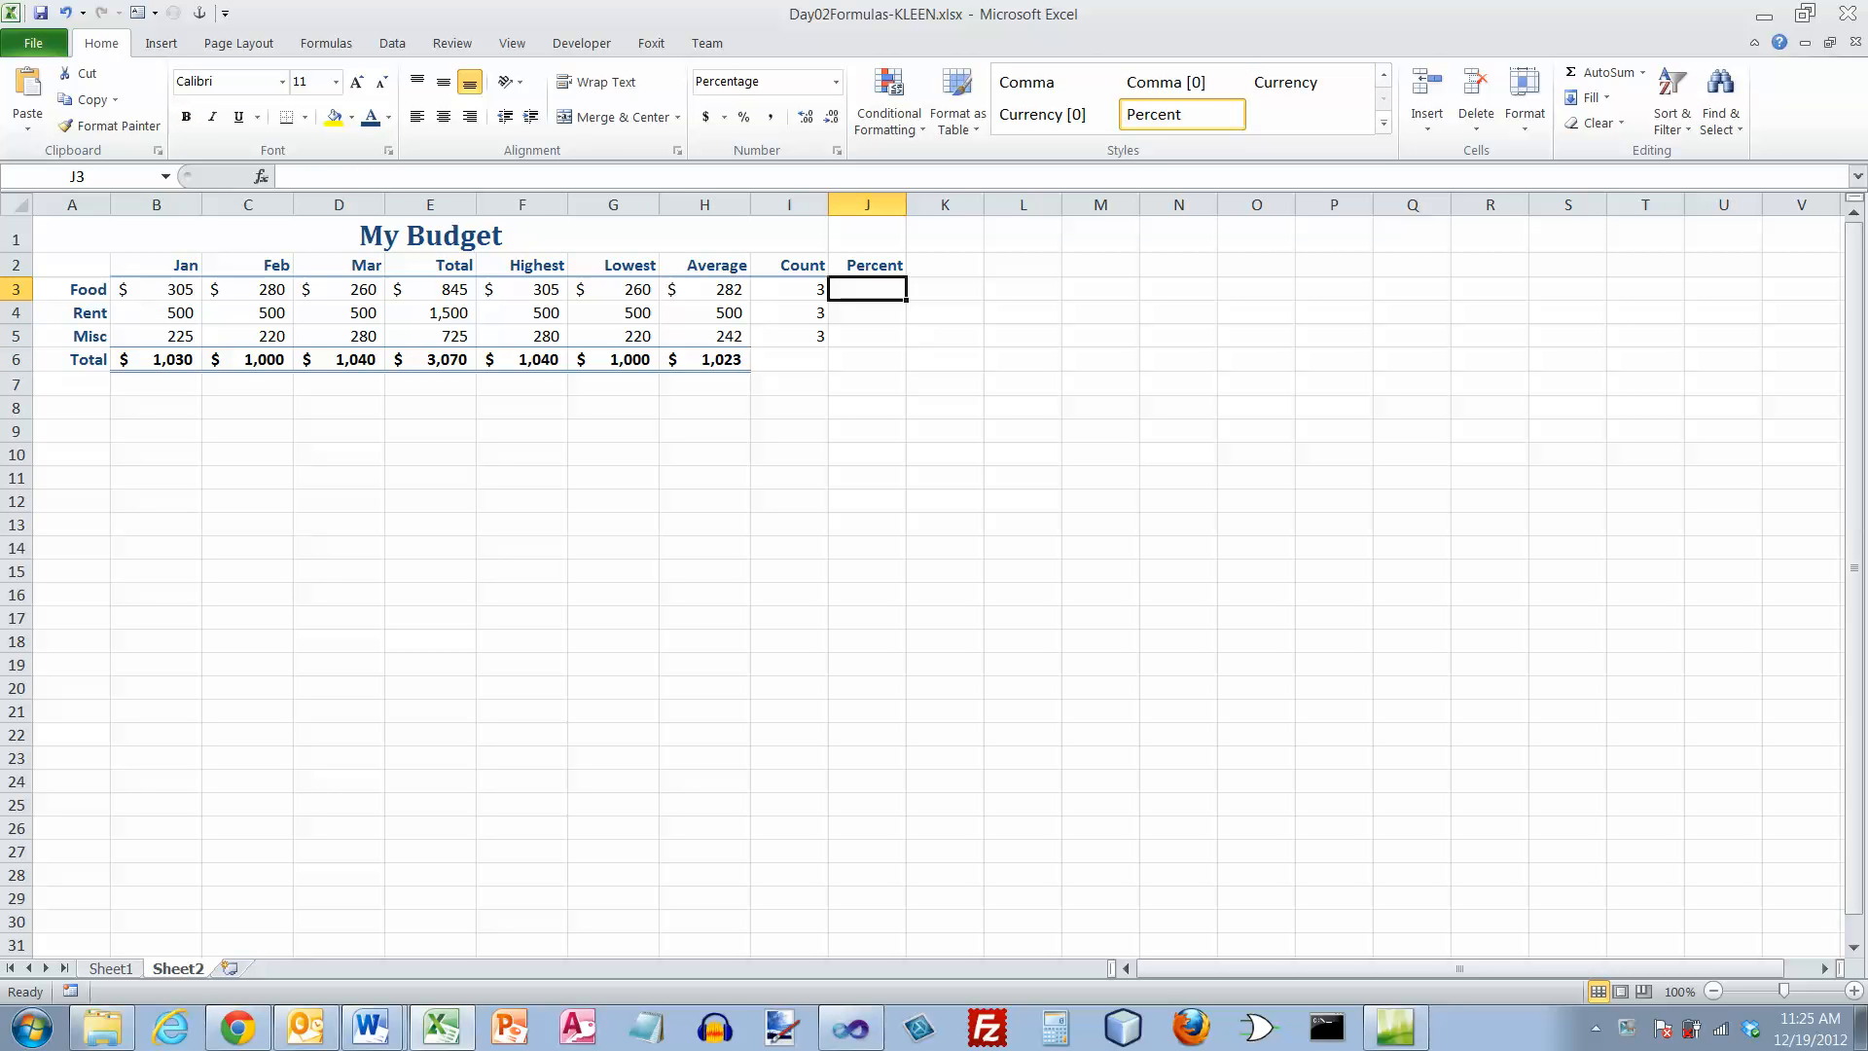
{"action": "type", "text": "="}
{"action": "key", "text": "Left"}
{"action": "key", "text": "Left"}
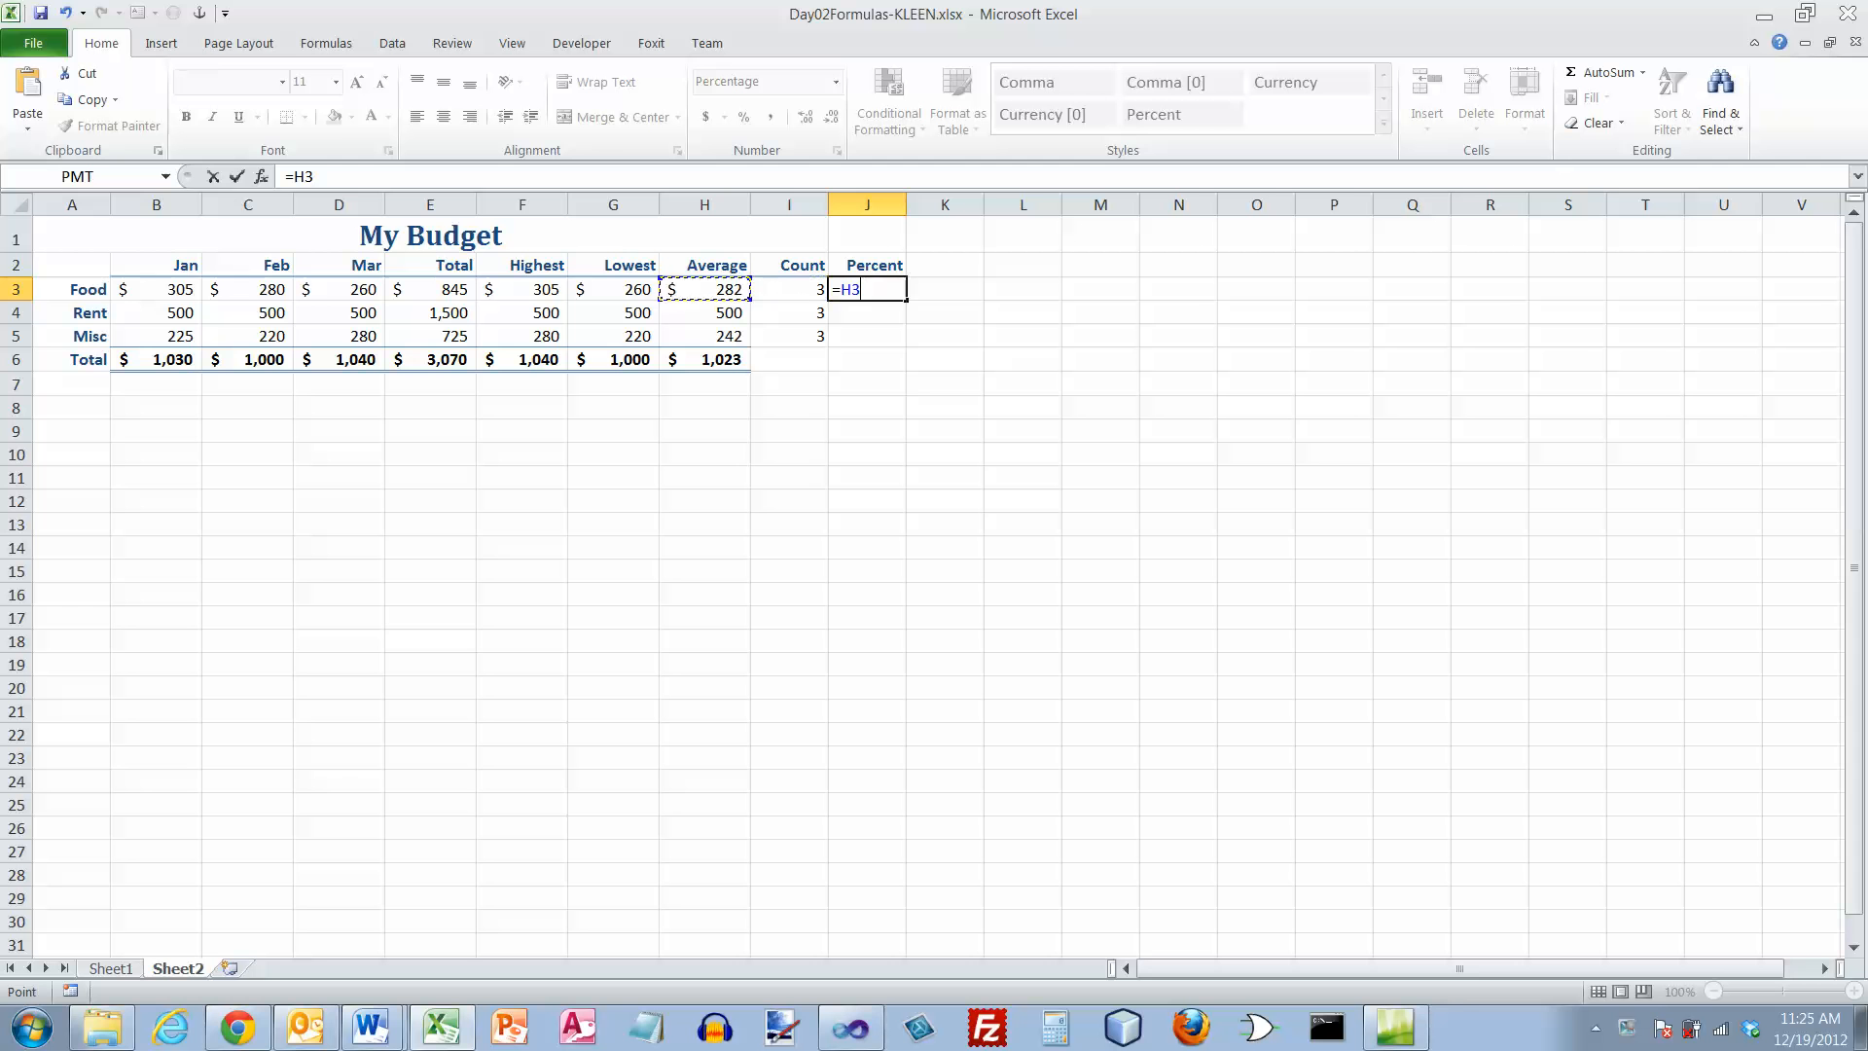
{"action": "type", "text": "/"}
{"action": "key", "text": "Left"}
{"action": "key", "text": "Left"}
{"action": "key", "text": "Down"}
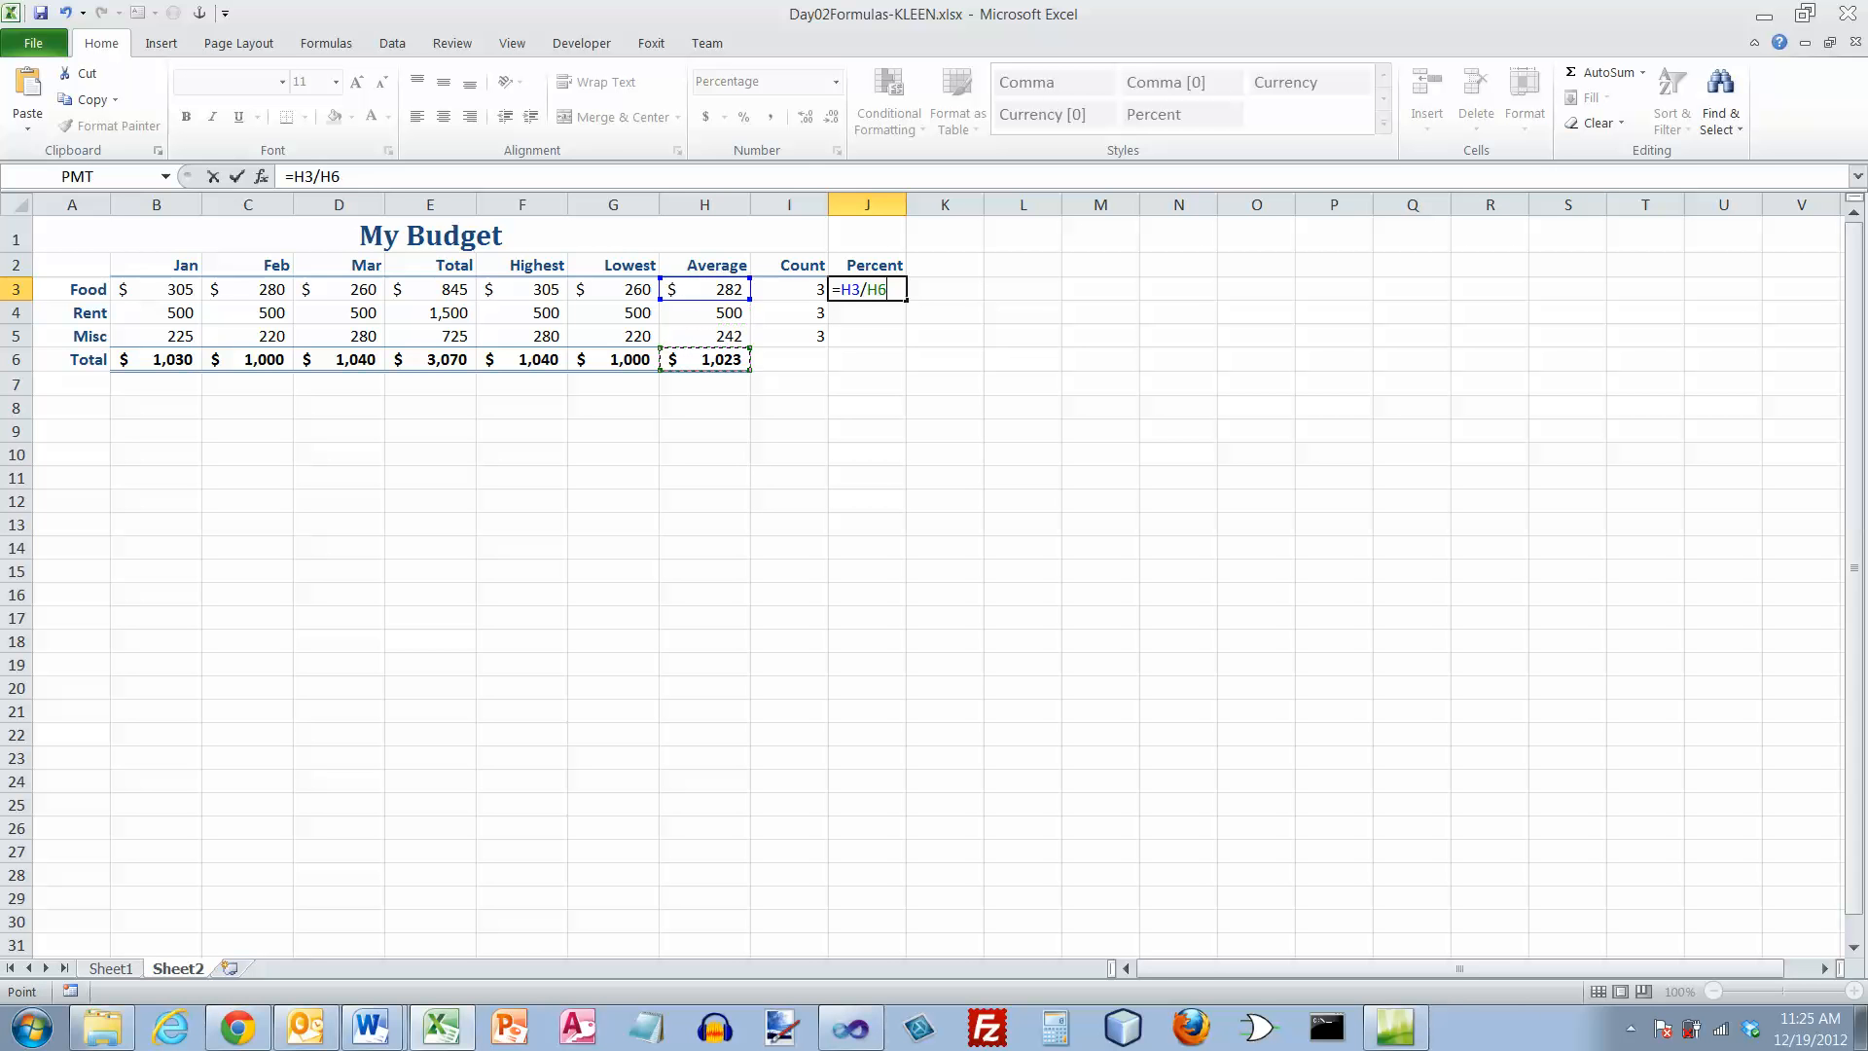
{"action": "key", "text": "Return"}
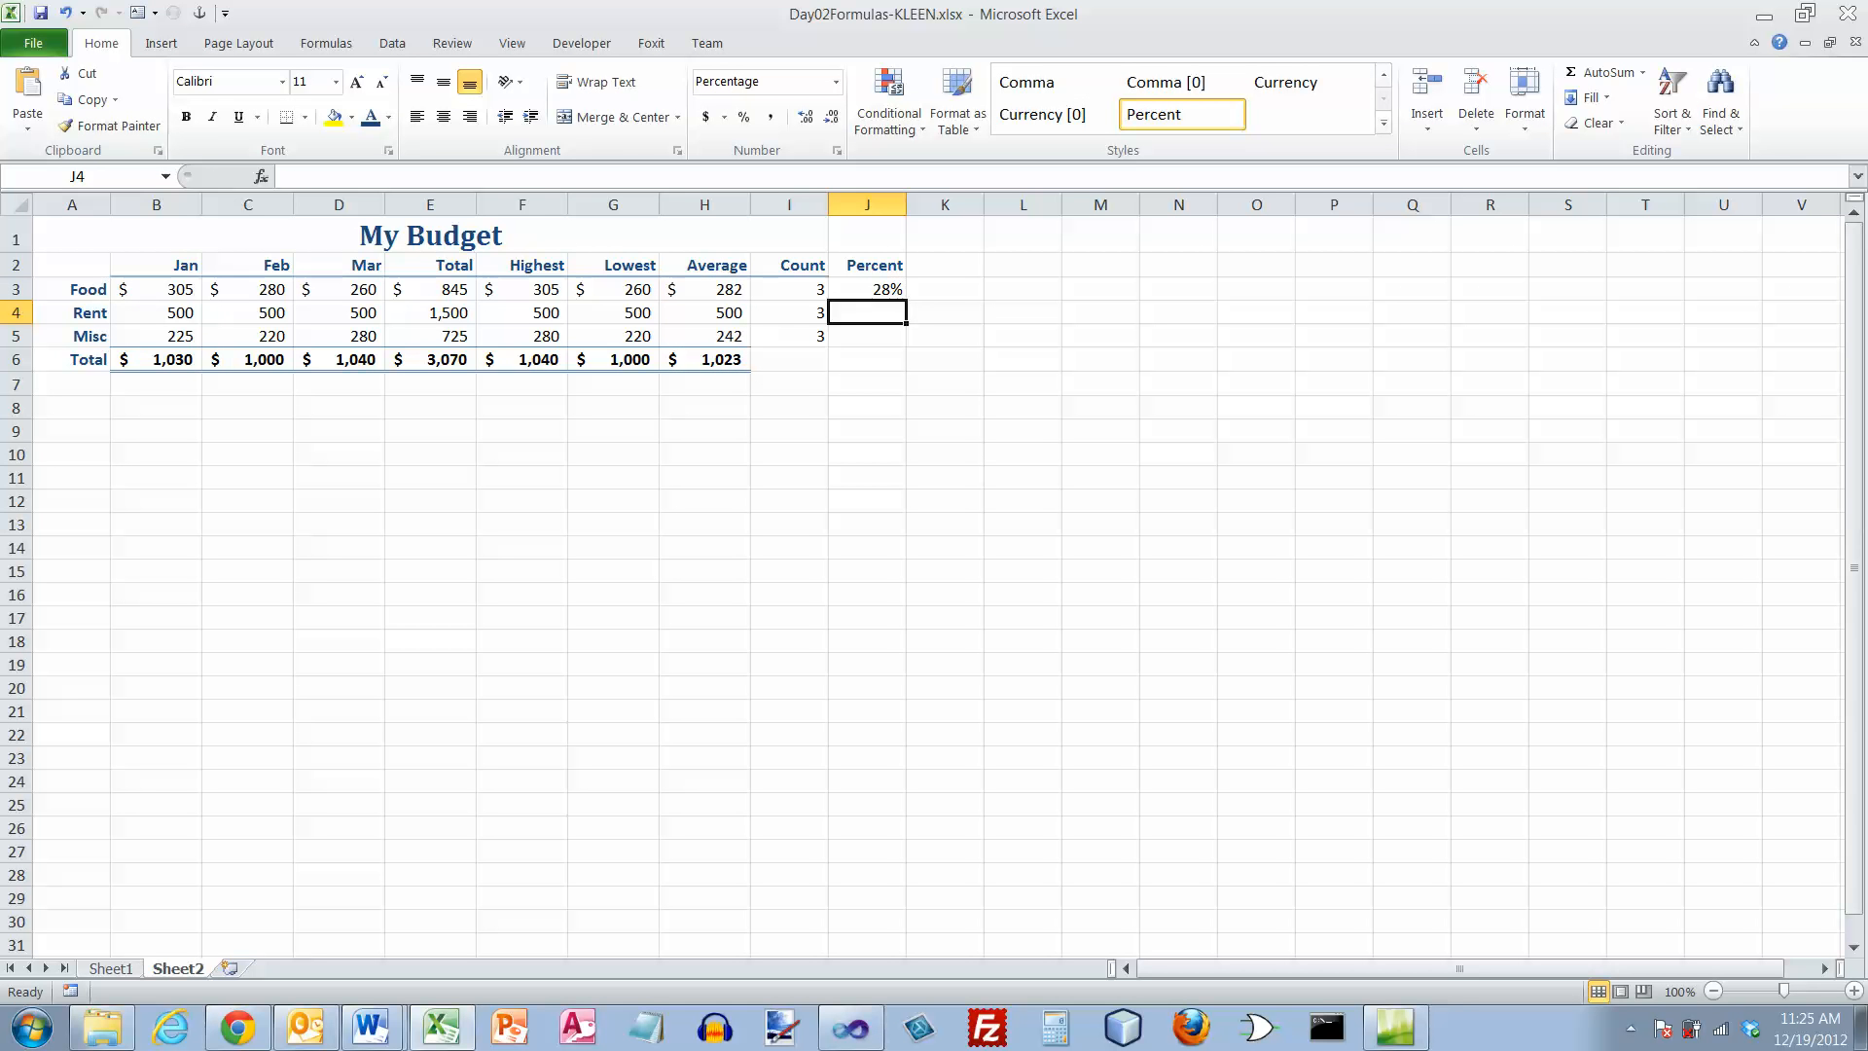
Step: Apply the percent number format to the Food percentage in J3
{"action": "left_click", "coordinate": [835, 82]}
{"action": "left_click", "coordinate": [769, 112]}
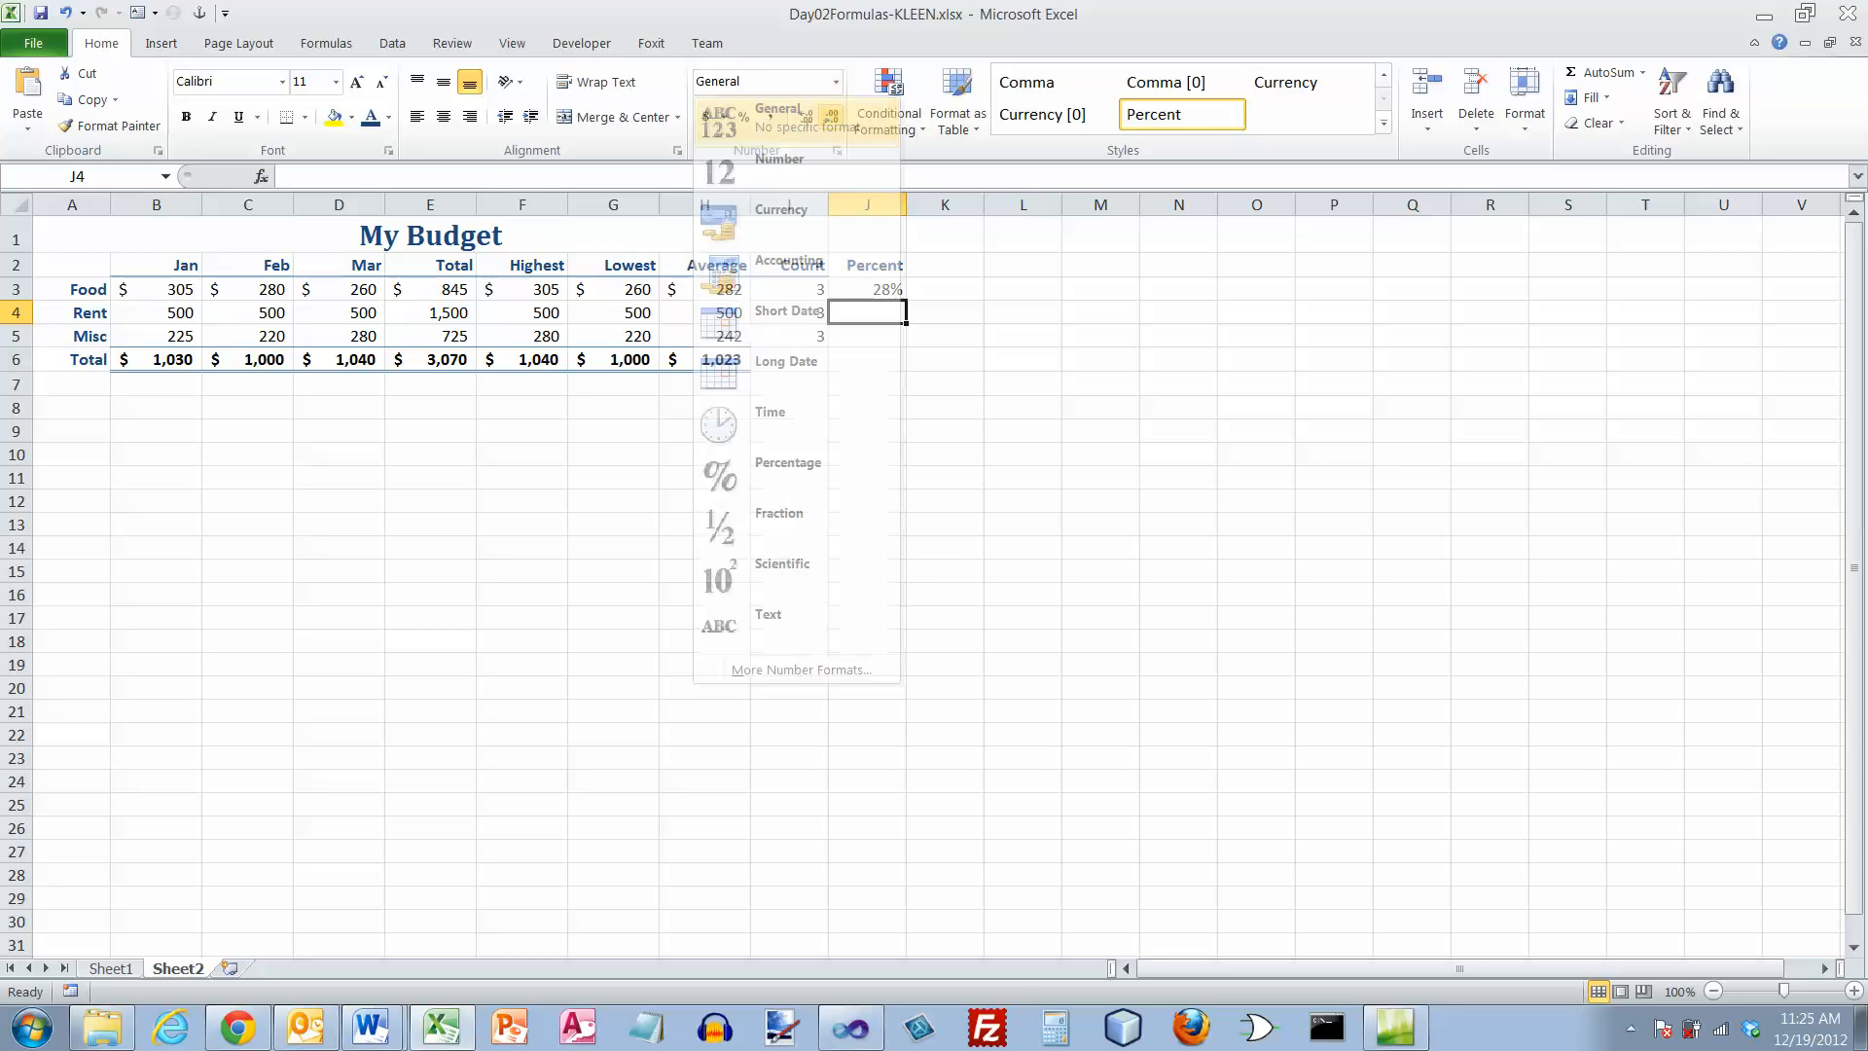
{"action": "left_click", "coordinate": [866, 289]}
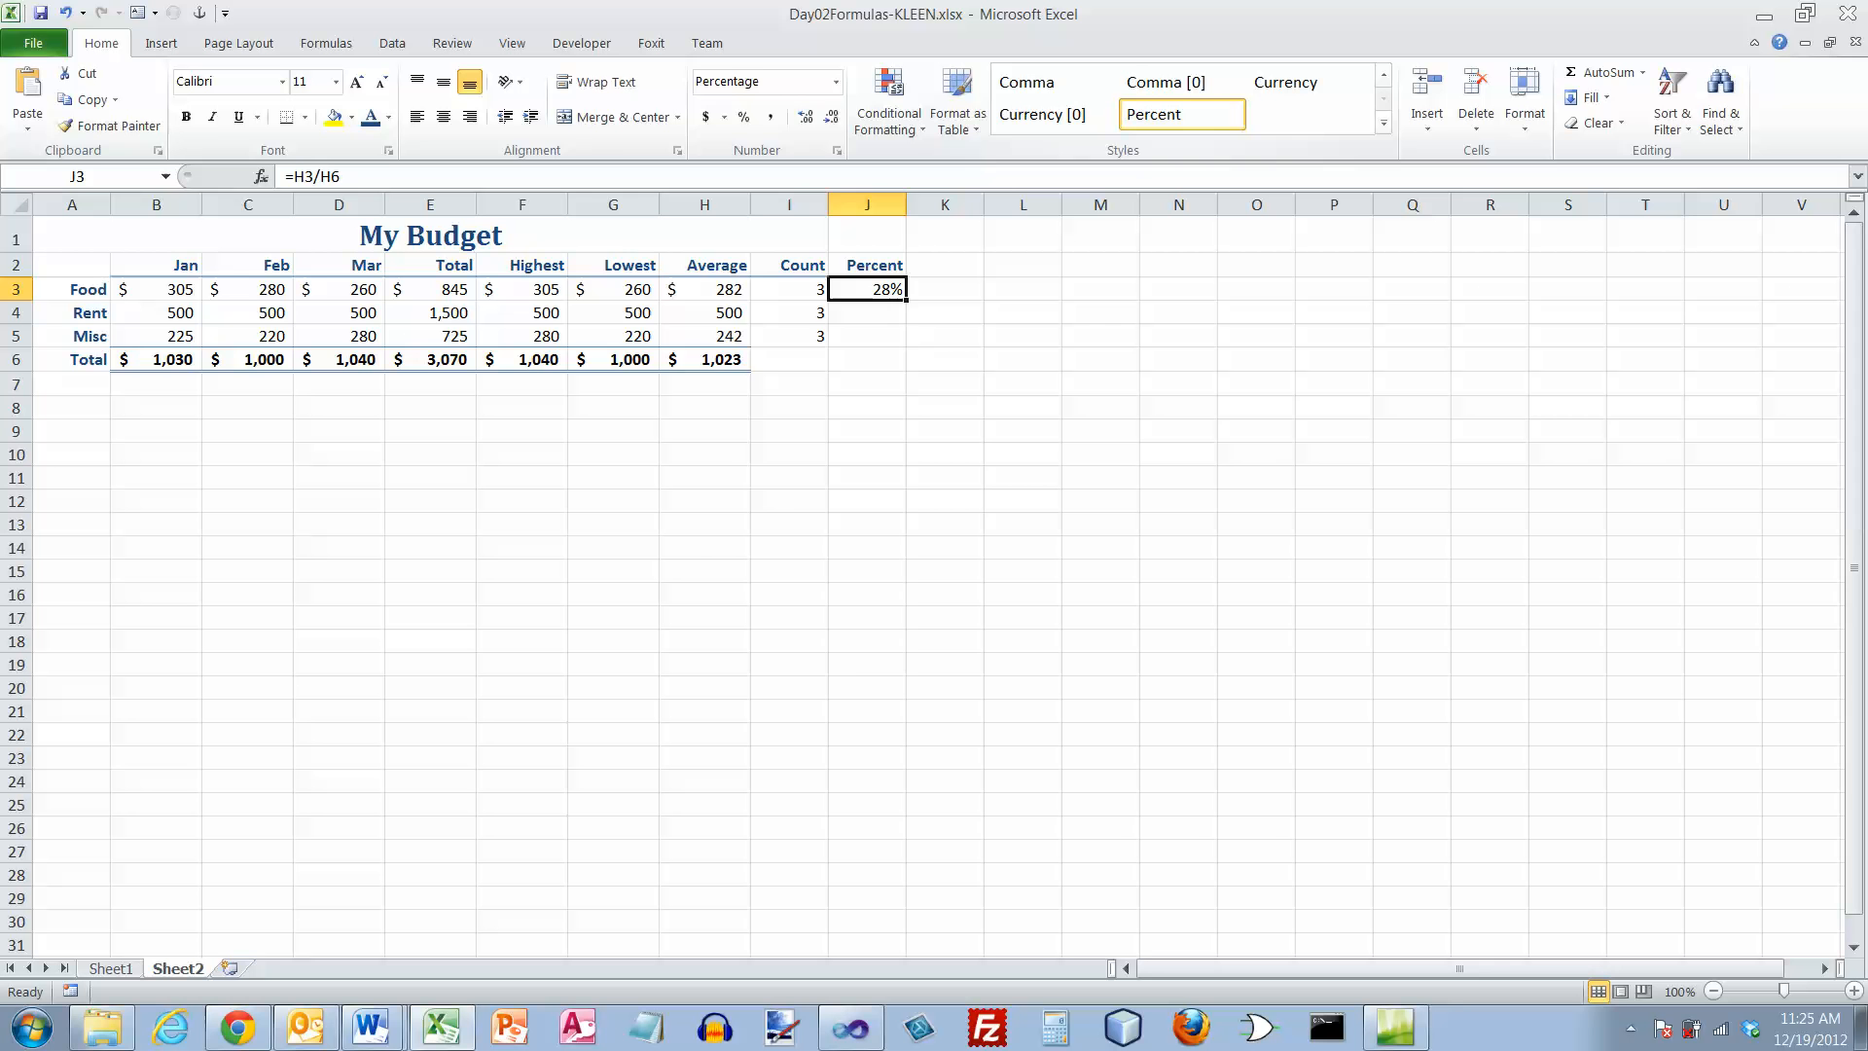
{"action": "left_click", "coordinate": [834, 82]}
{"action": "left_click", "coordinate": [769, 117]}
{"action": "left_click", "coordinate": [743, 117]}
Step: Check the formula in J3 and fill it down the Percent column through J6
{"action": "key", "text": "F2"}
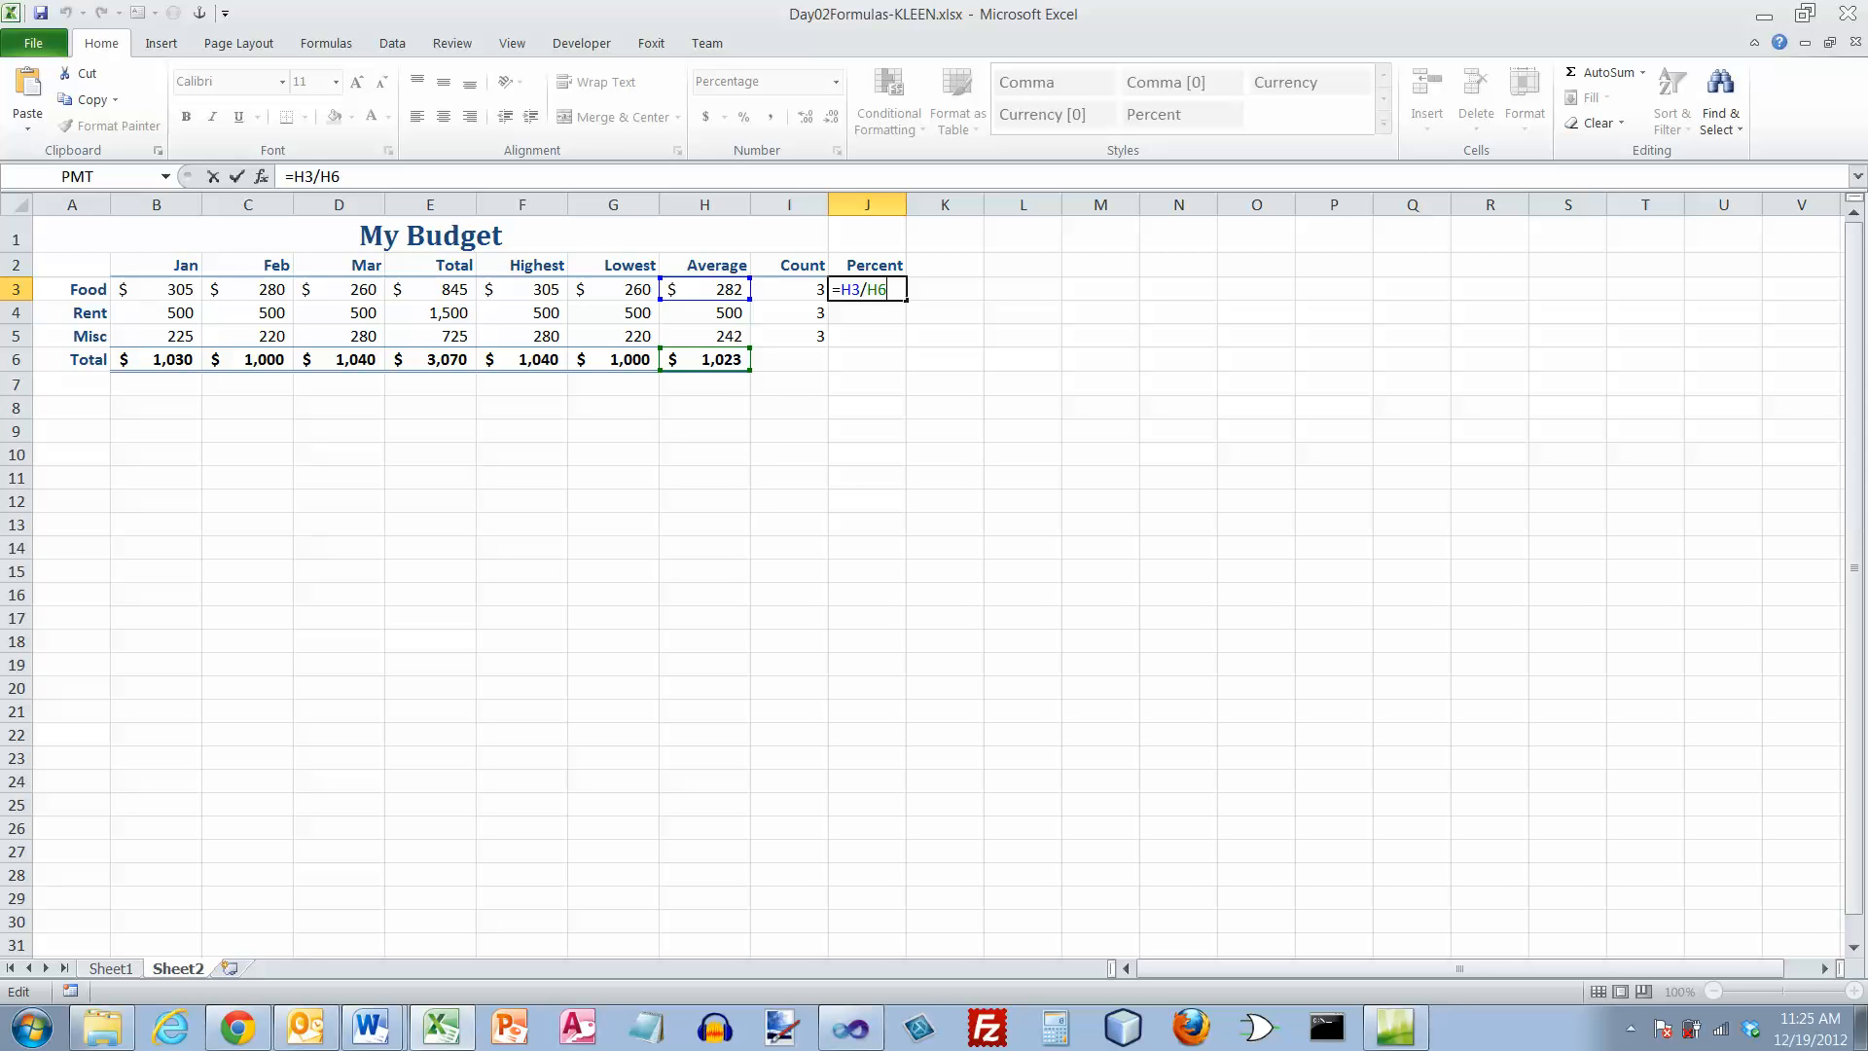
{"action": "key", "text": "Escape"}
{"action": "left_click_drag", "start_coordinate": [907, 302], "coordinate": [907, 367]}
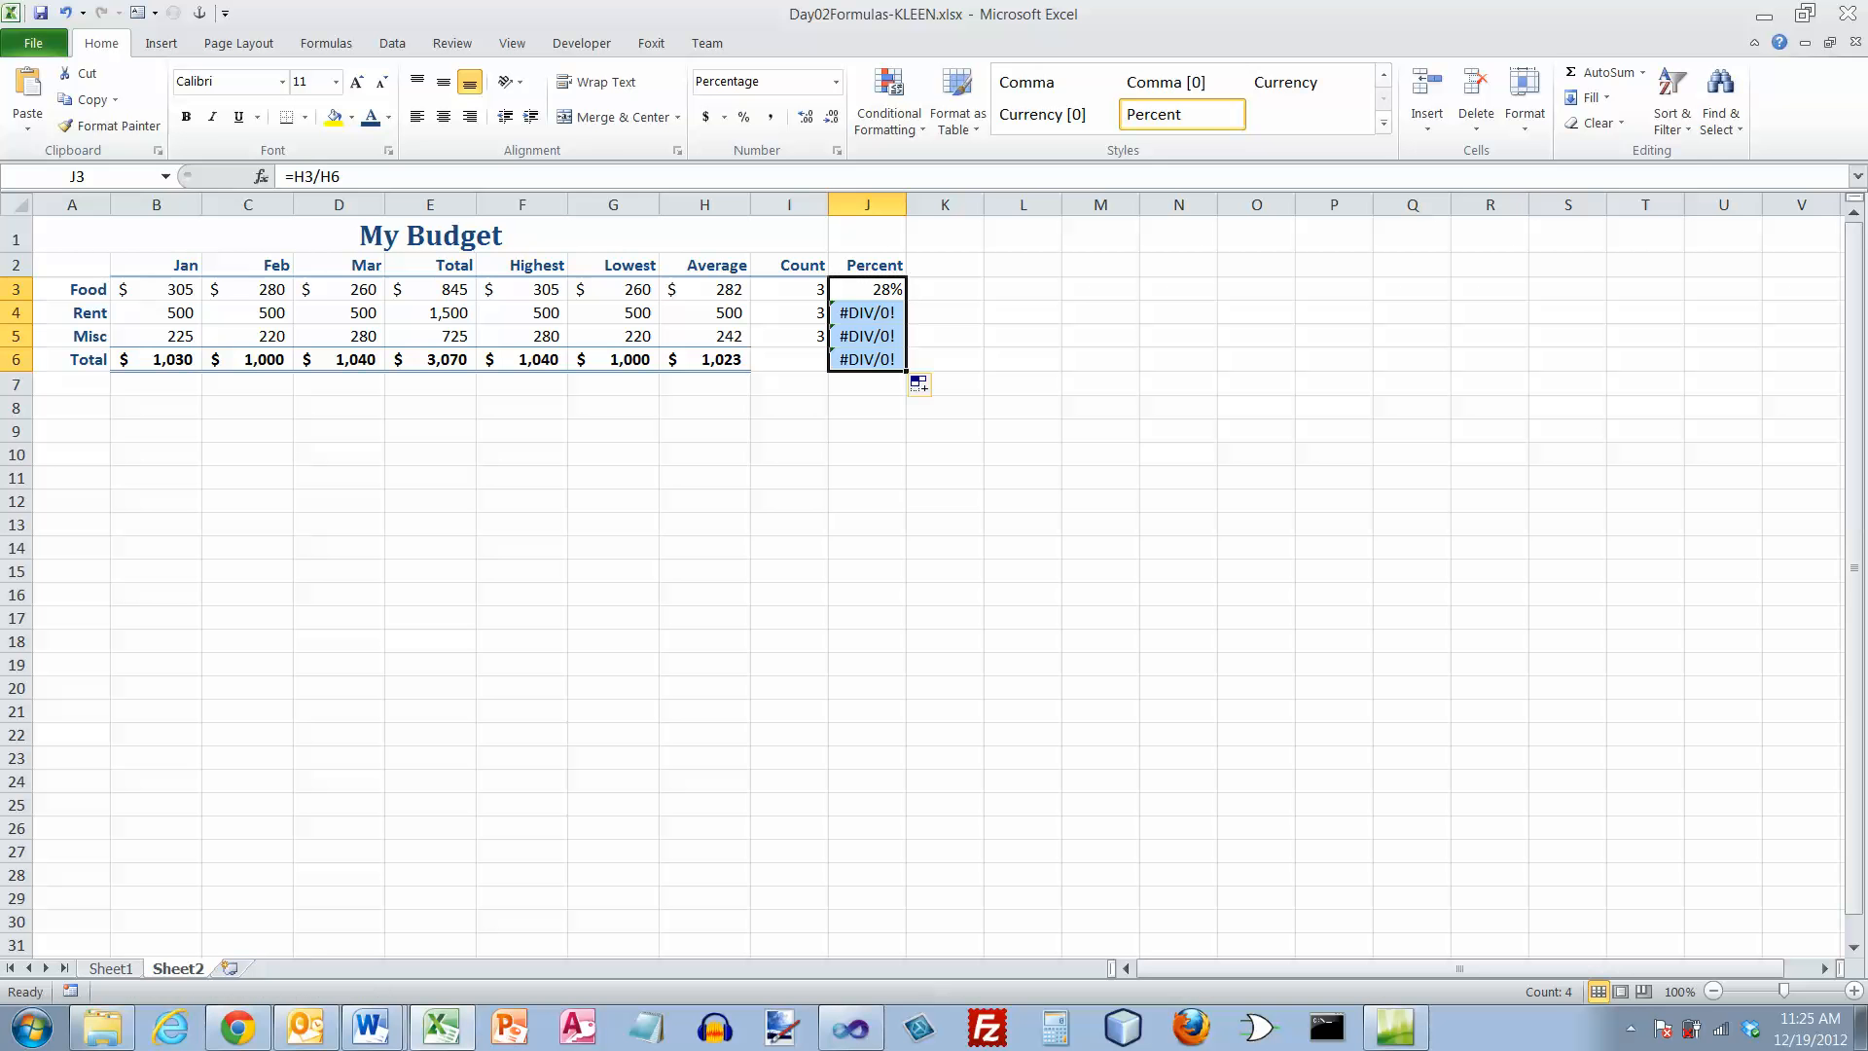
Step: Examine the cell references in the copied formulas in J4, J5 and J6
{"action": "left_click", "coordinate": [868, 313]}
{"action": "key", "text": "F2"}
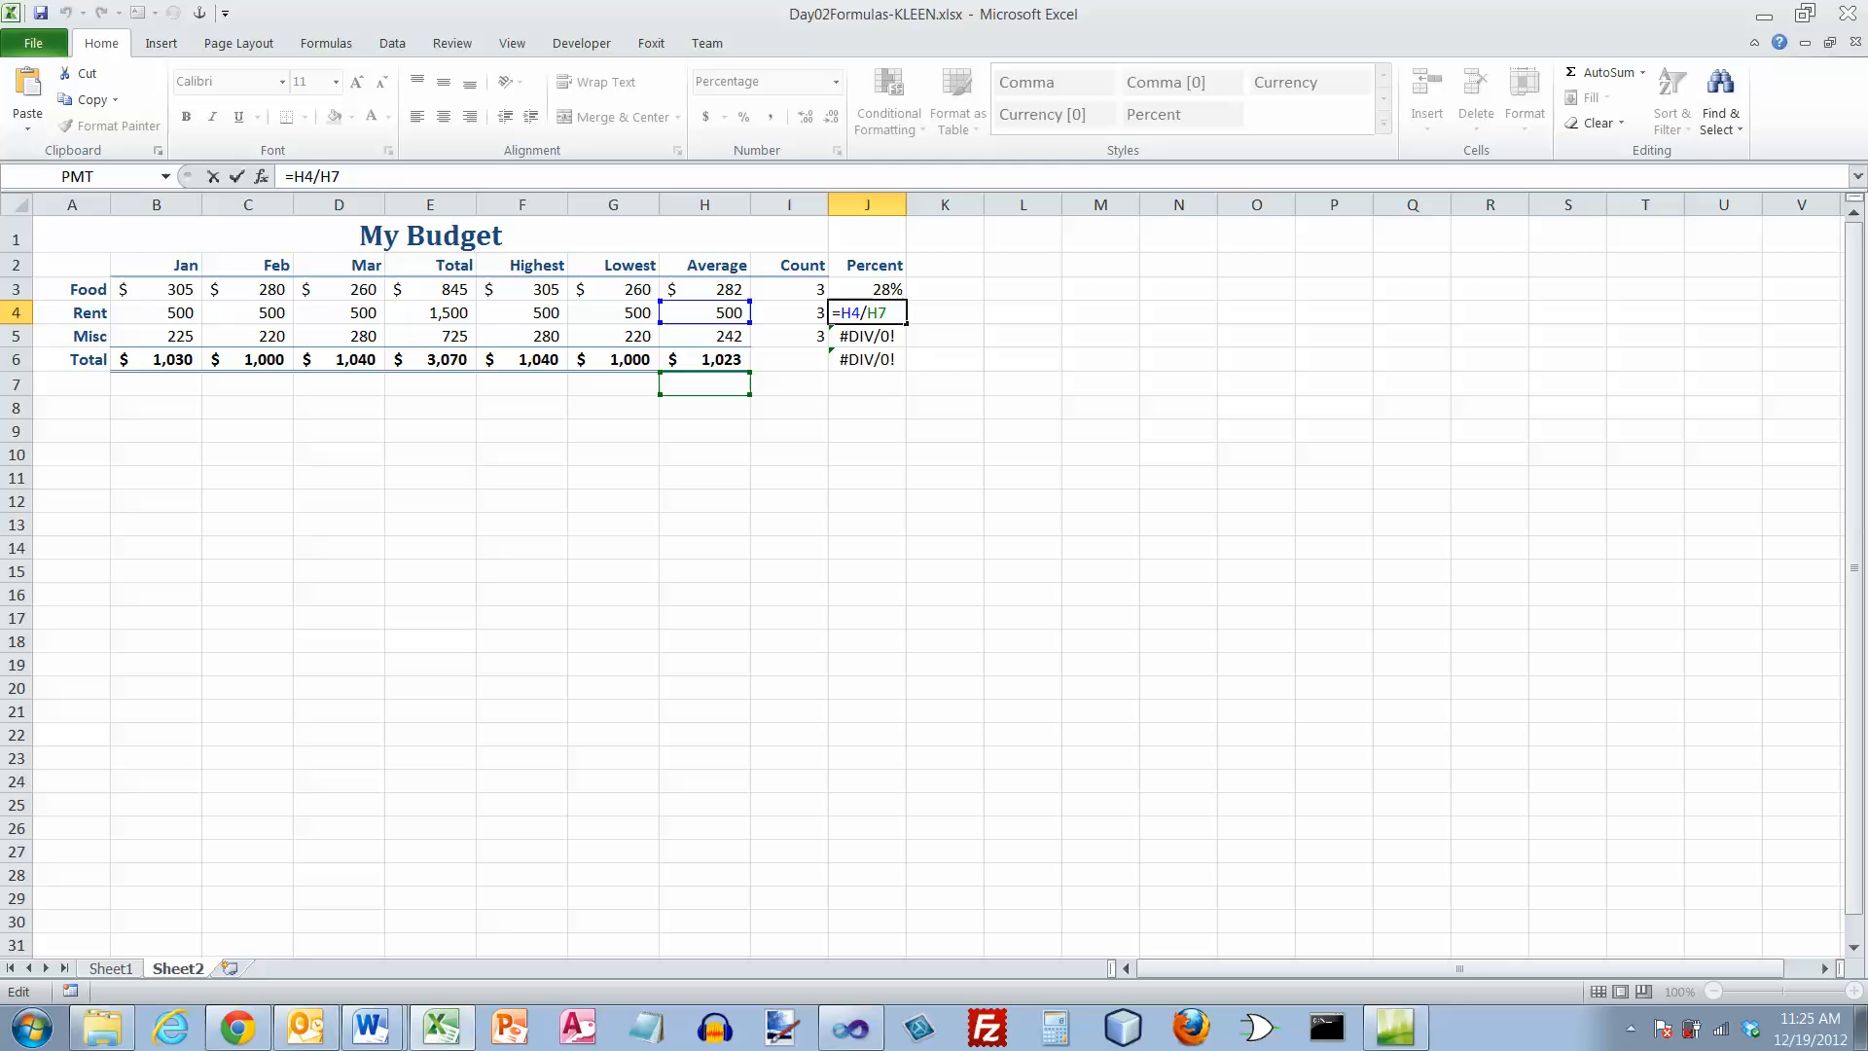
{"action": "key", "text": "Left"}
{"action": "key", "text": "Return"}
{"action": "key", "text": "F2"}
{"action": "key", "text": "Left"}
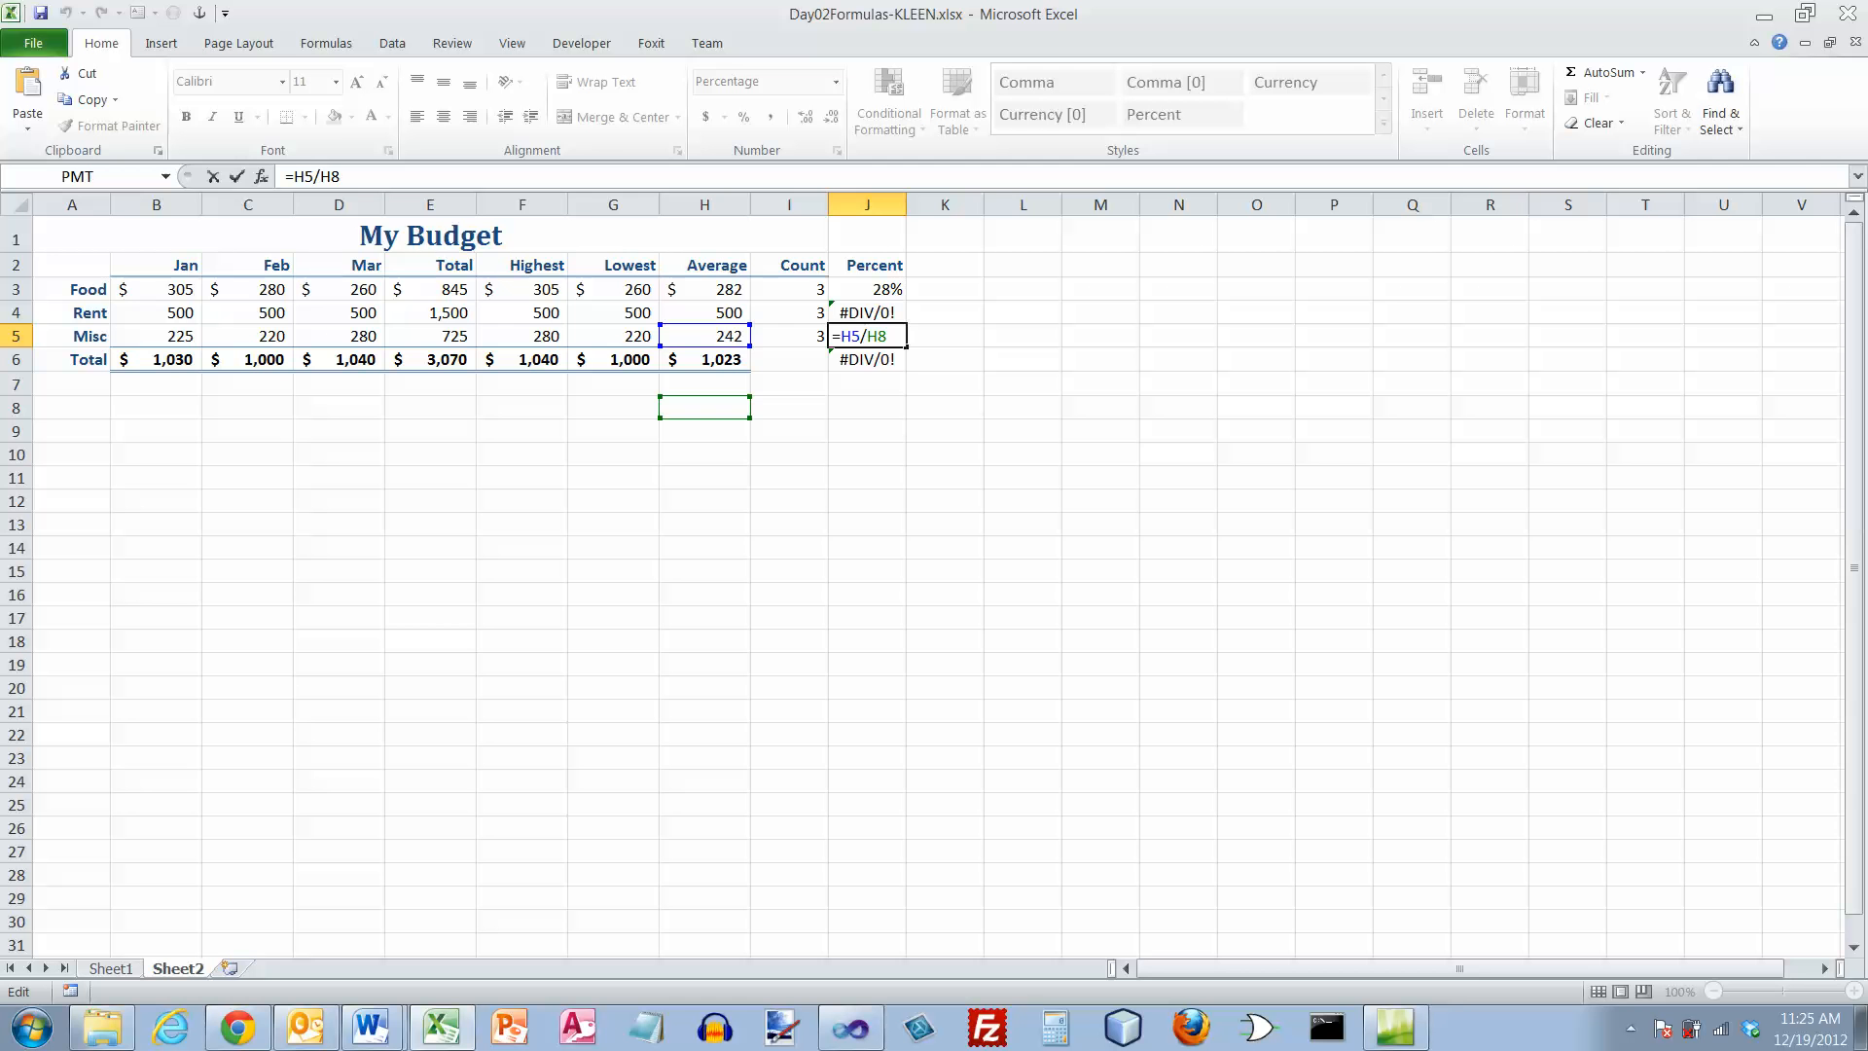
{"action": "key", "text": "ctrl+Return"}
{"action": "key", "text": "Down"}
{"action": "key", "text": "F2"}
{"action": "key", "text": "Left"}
{"action": "key", "text": "Left"}
{"action": "key", "text": "ctrl+Return"}
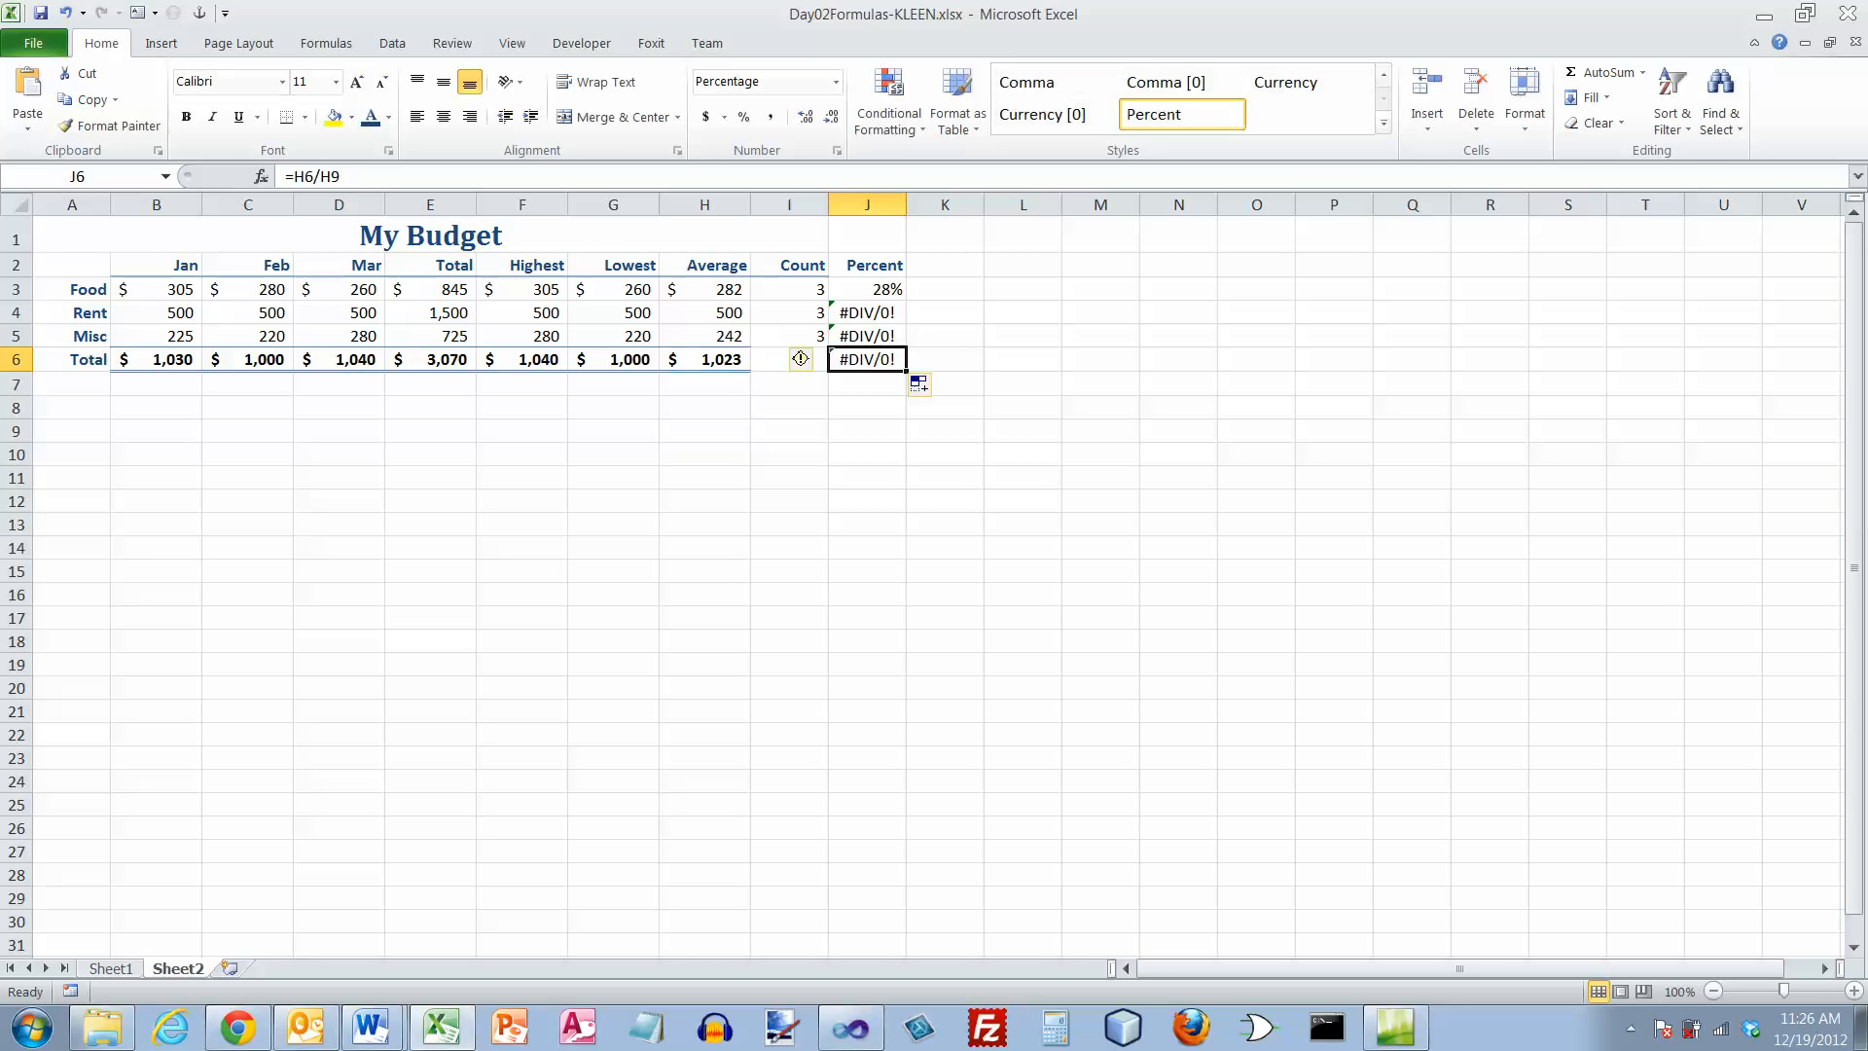
Step: Compare the cell references of the original formula in J3 with those of the copy in J4
{"action": "key", "text": "Up"}
{"action": "key", "text": "Up"}
{"action": "key", "text": "Up"}
{"action": "key", "text": "F2"}
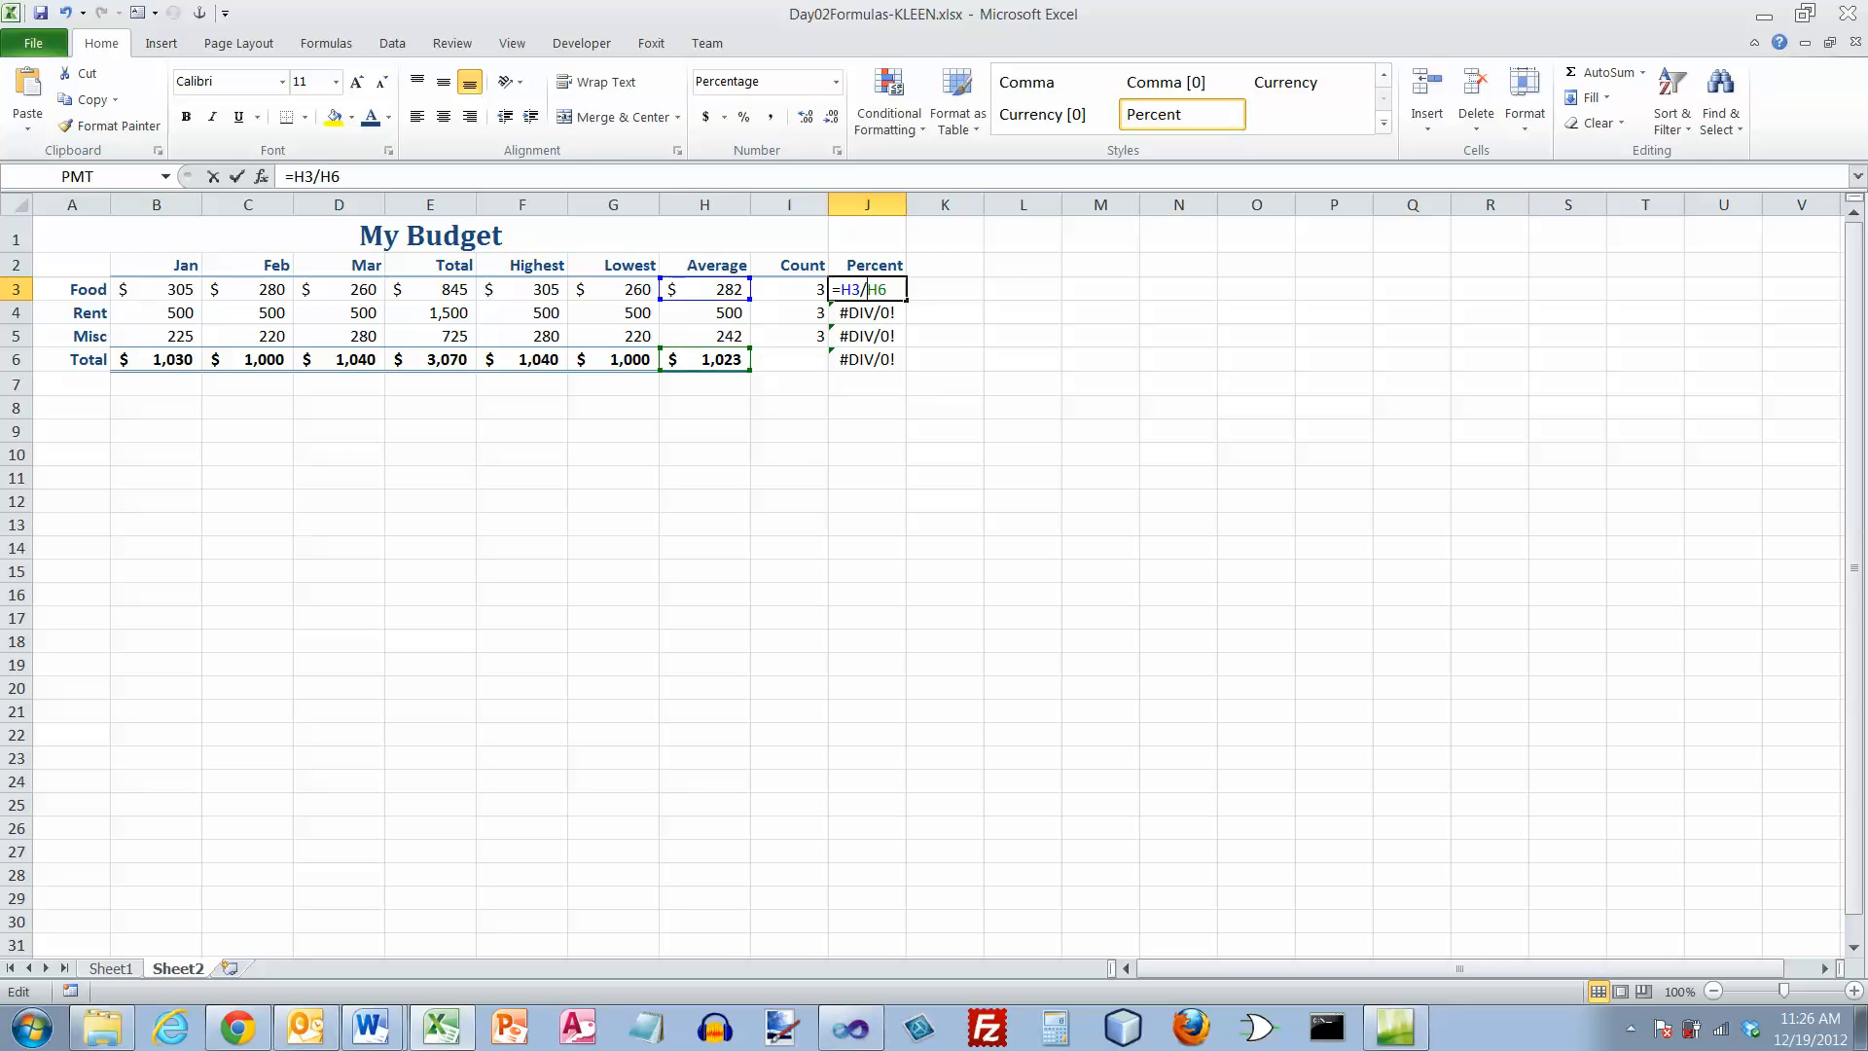
{"action": "key", "text": "Left"}
{"action": "key", "text": "Left"}
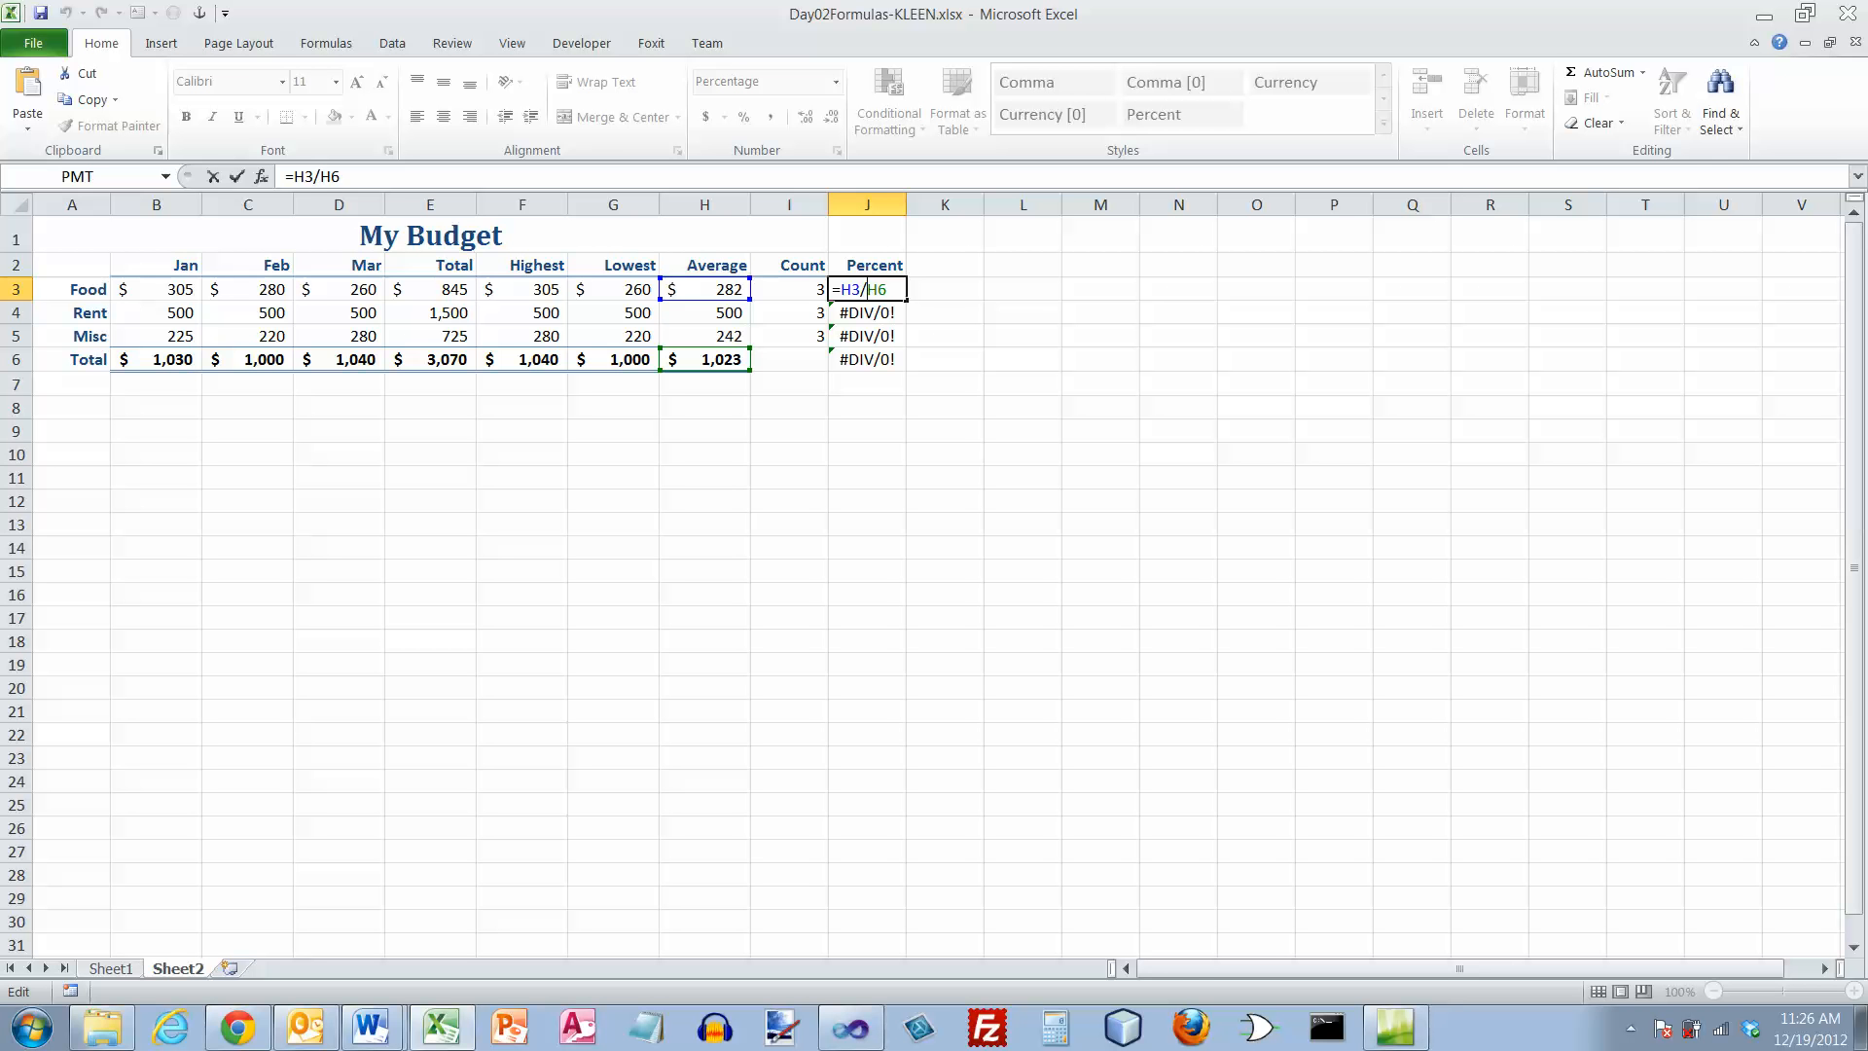
{"action": "key", "text": "ctrl+Return"}
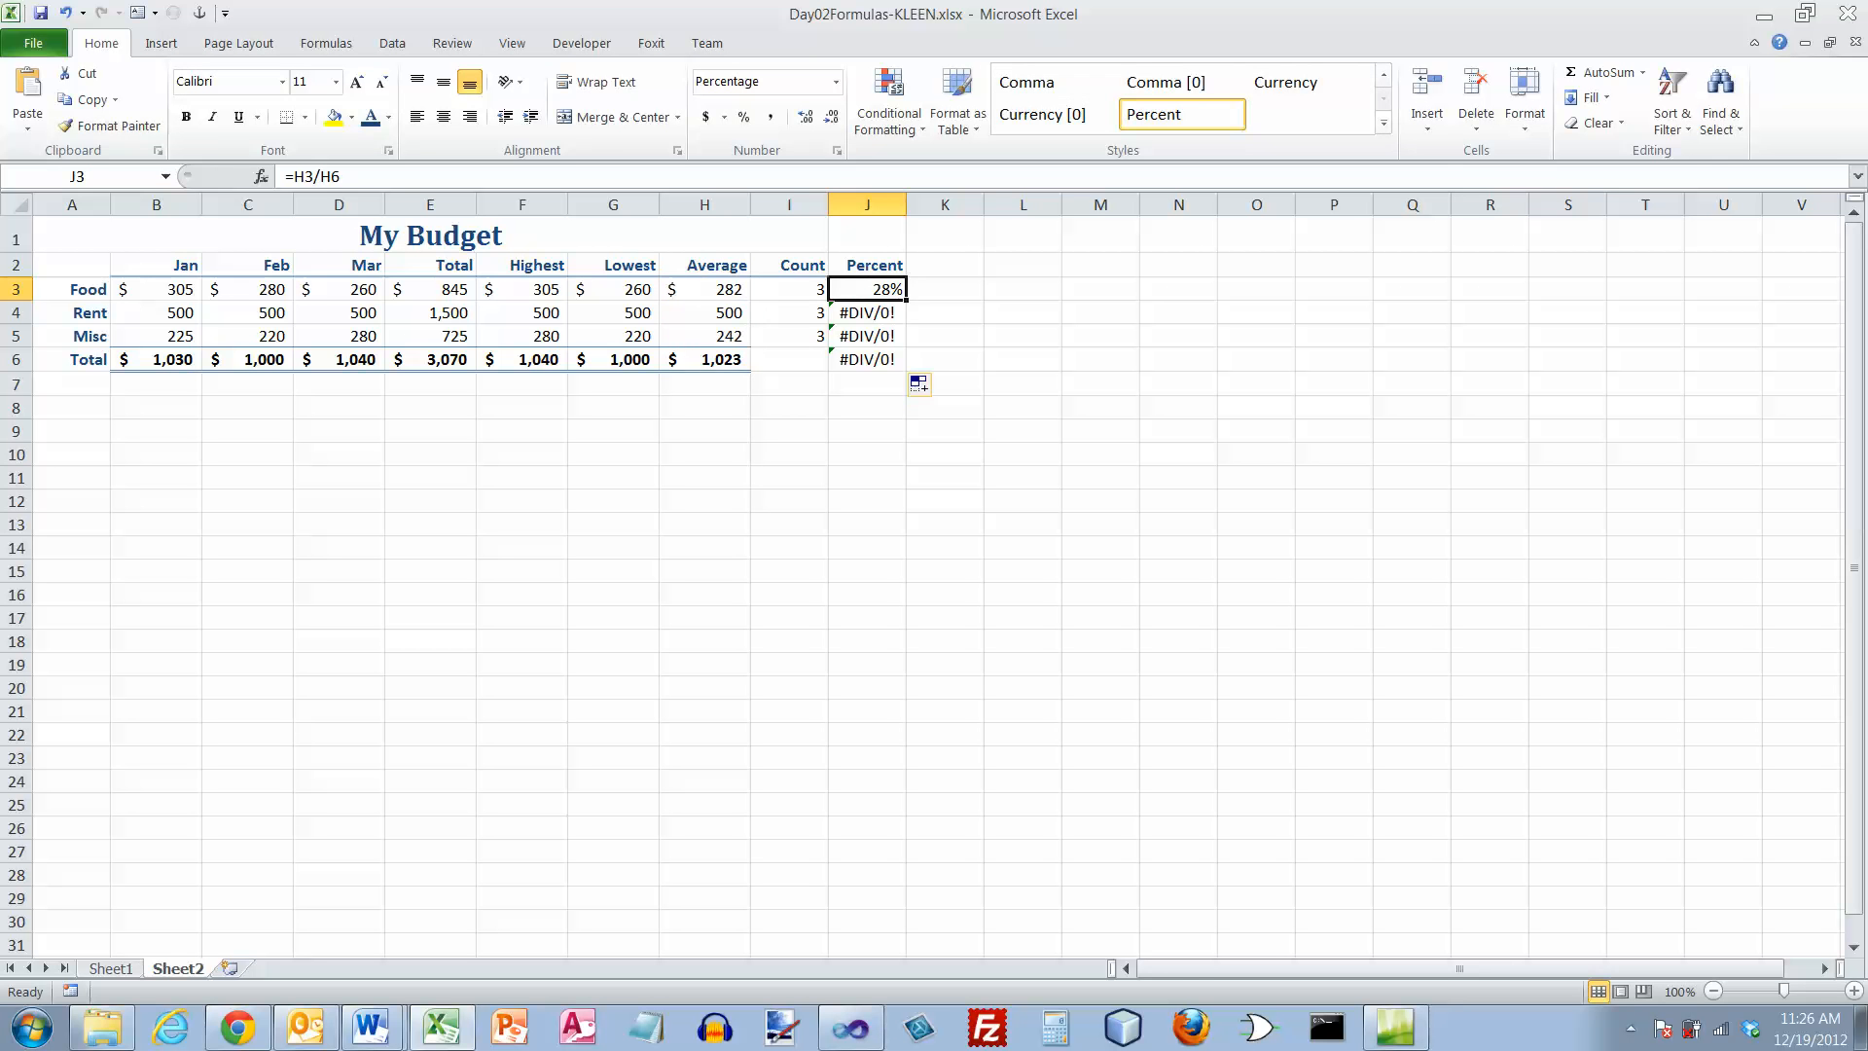
{"action": "key", "text": "Down"}
{"action": "key", "text": "F2"}
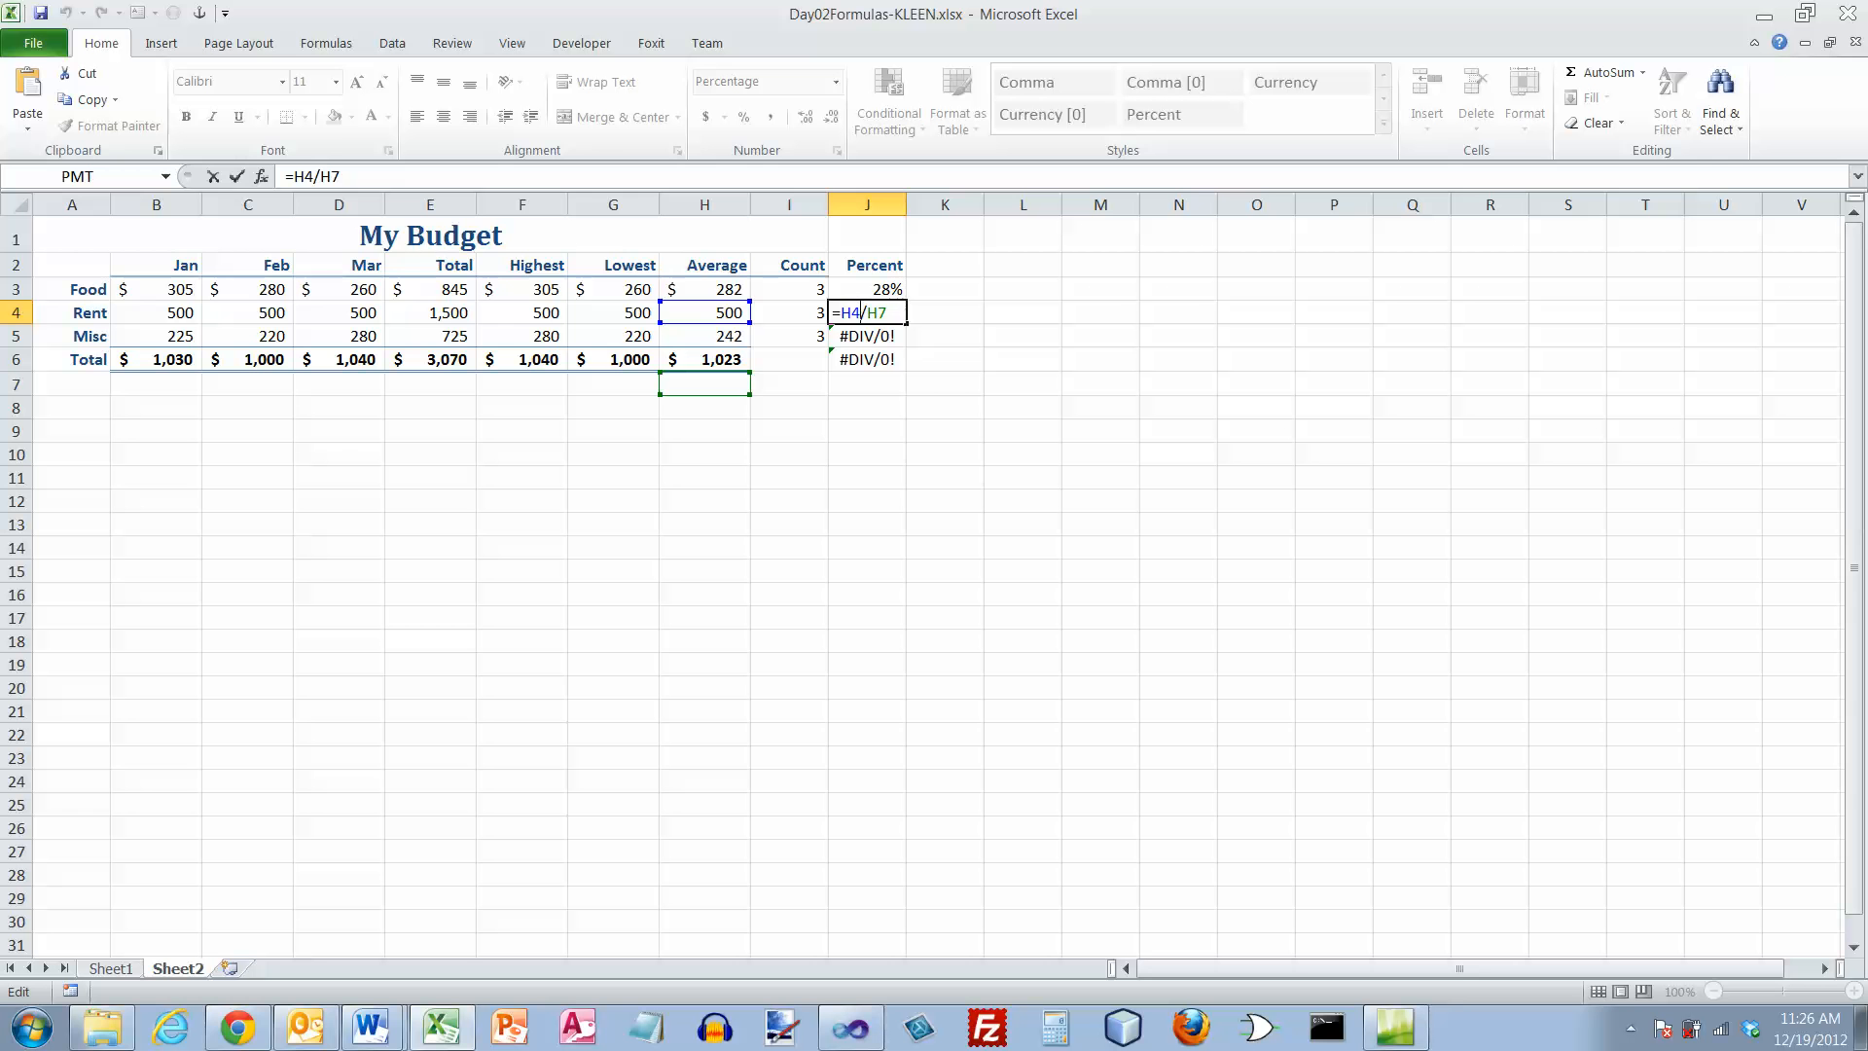
{"action": "key", "text": "ctrl+Return"}
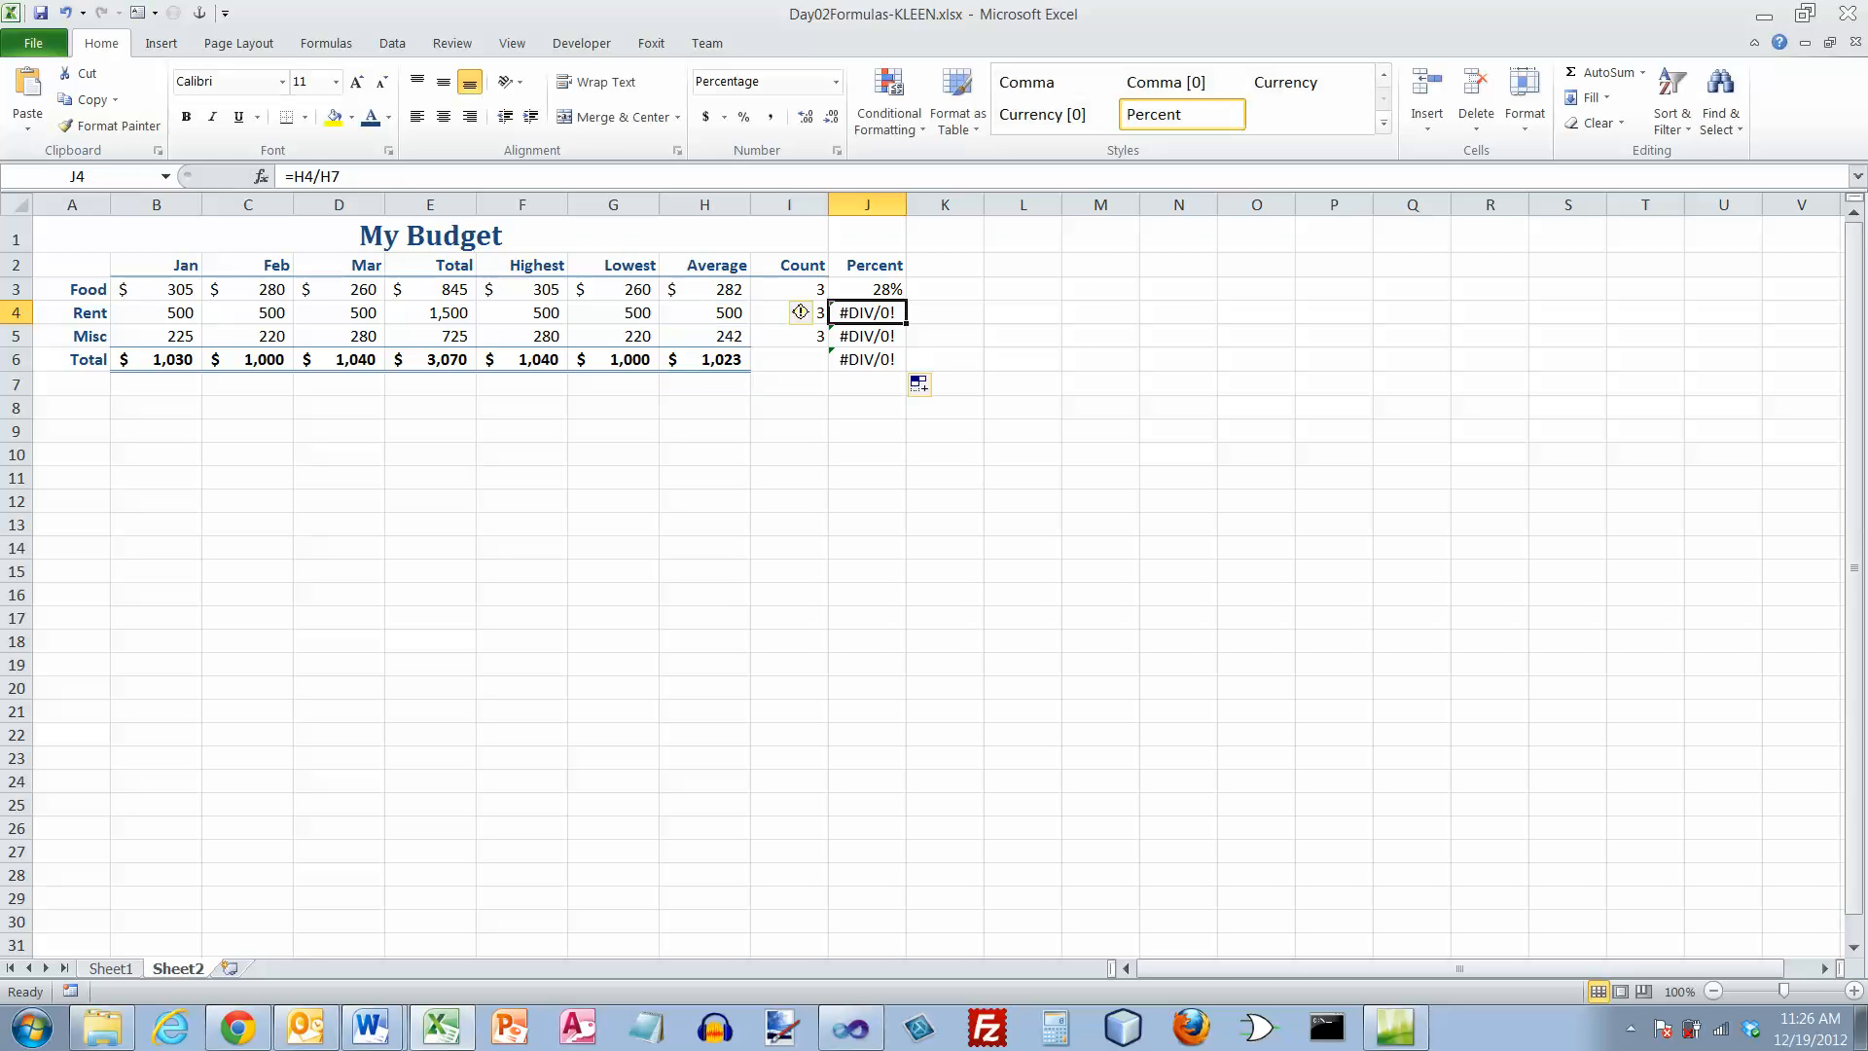
Step: Compare the references of the Food percent formula with those of the Misc and Total rows
{"action": "left_click", "coordinate": [868, 288]}
{"action": "key", "text": "F2"}
{"action": "key", "text": "ctrl+Return"}
{"action": "key", "text": "Down"}
{"action": "key", "text": "Down"}
{"action": "key", "text": "F2"}
{"action": "key", "text": "ctrl+Return"}
{"action": "key", "text": "Down"}
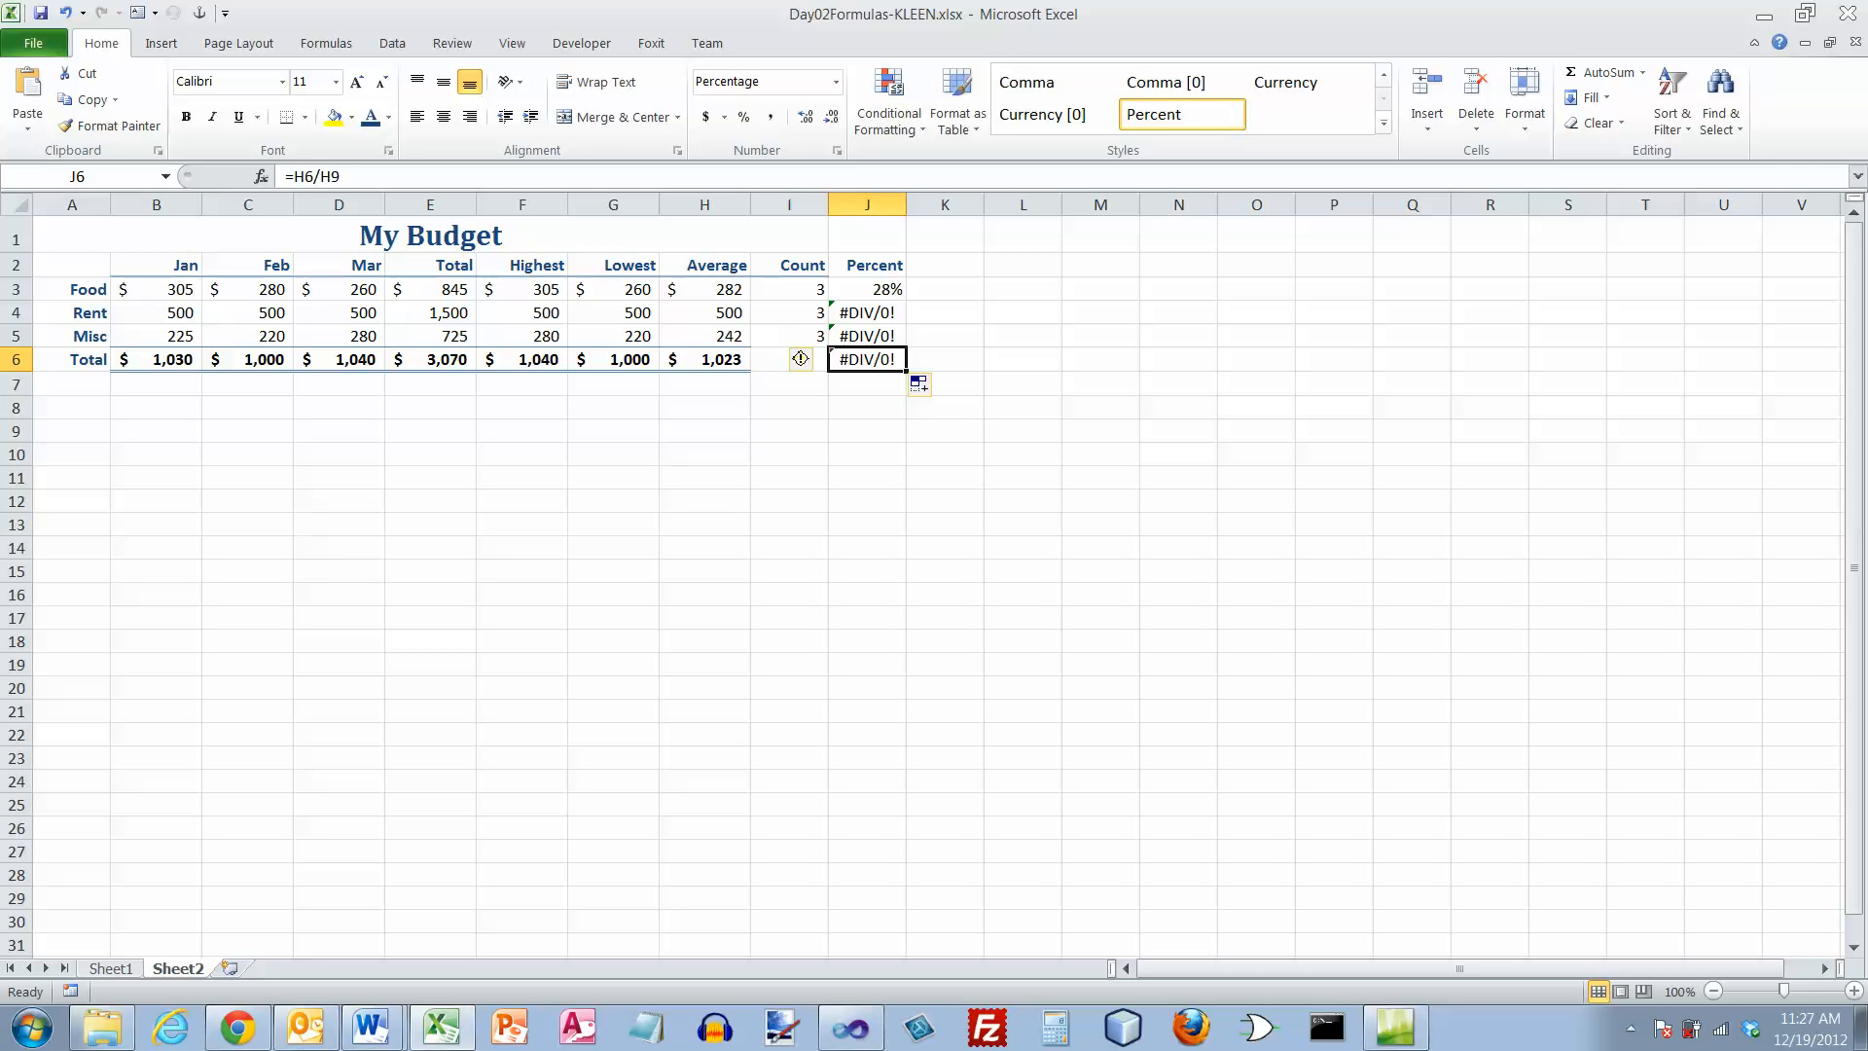
Step: Make the H6 reference in J3 absolute so the formula reads =H3/$H$6, and fill it down through J6
{"action": "left_click", "coordinate": [867, 290]}
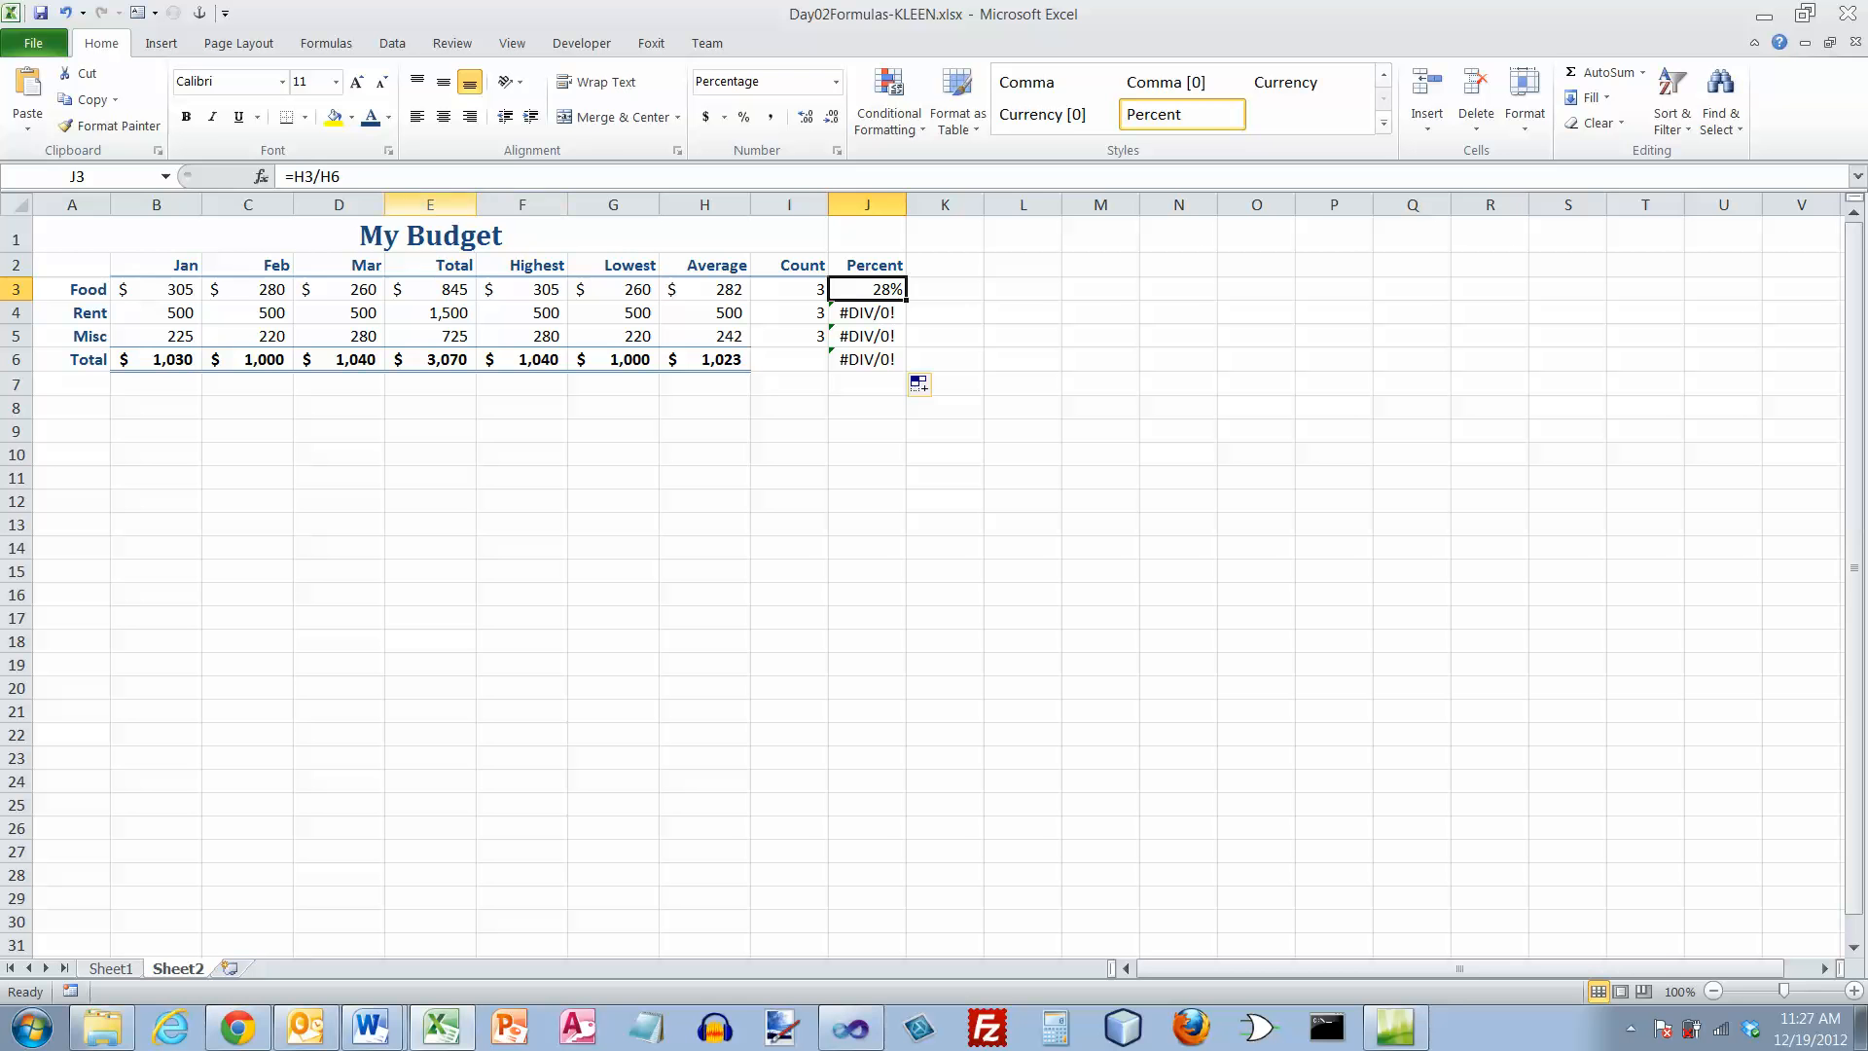
{"action": "key", "text": "F2"}
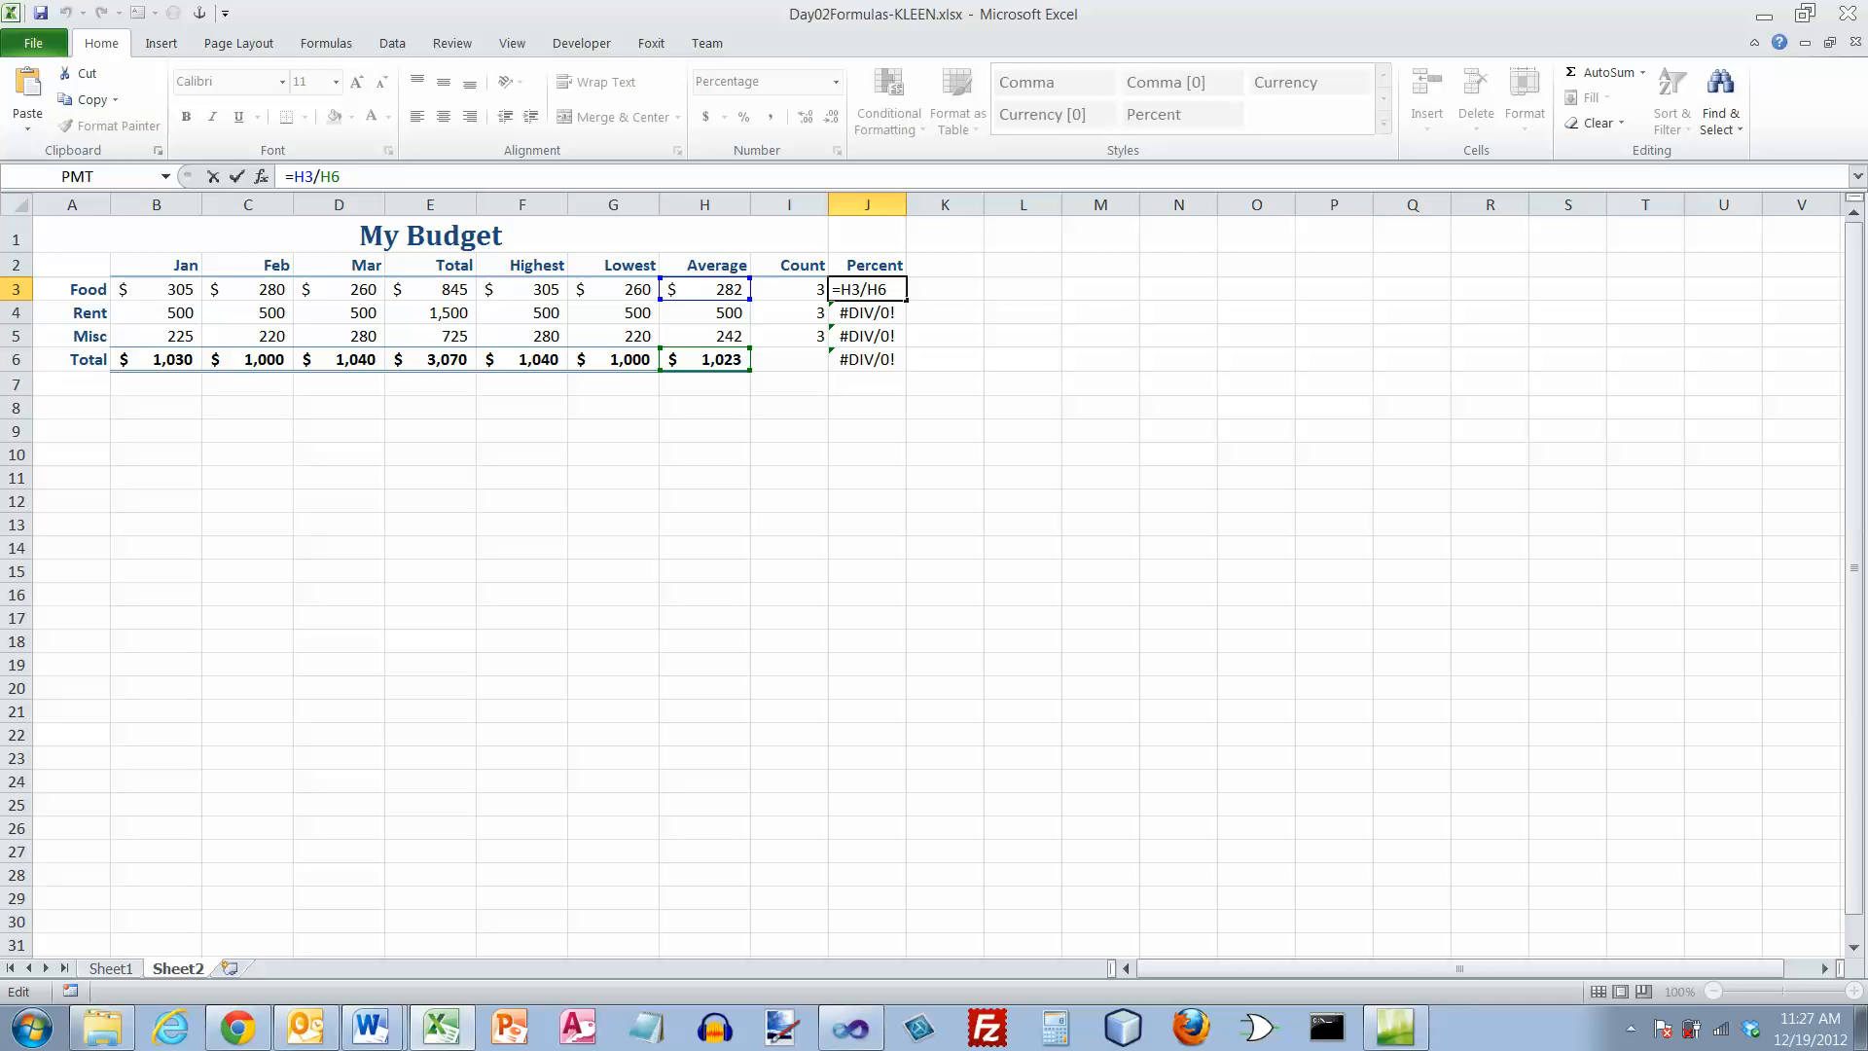
{"action": "key", "text": "F4"}
{"action": "key", "text": "Return"}
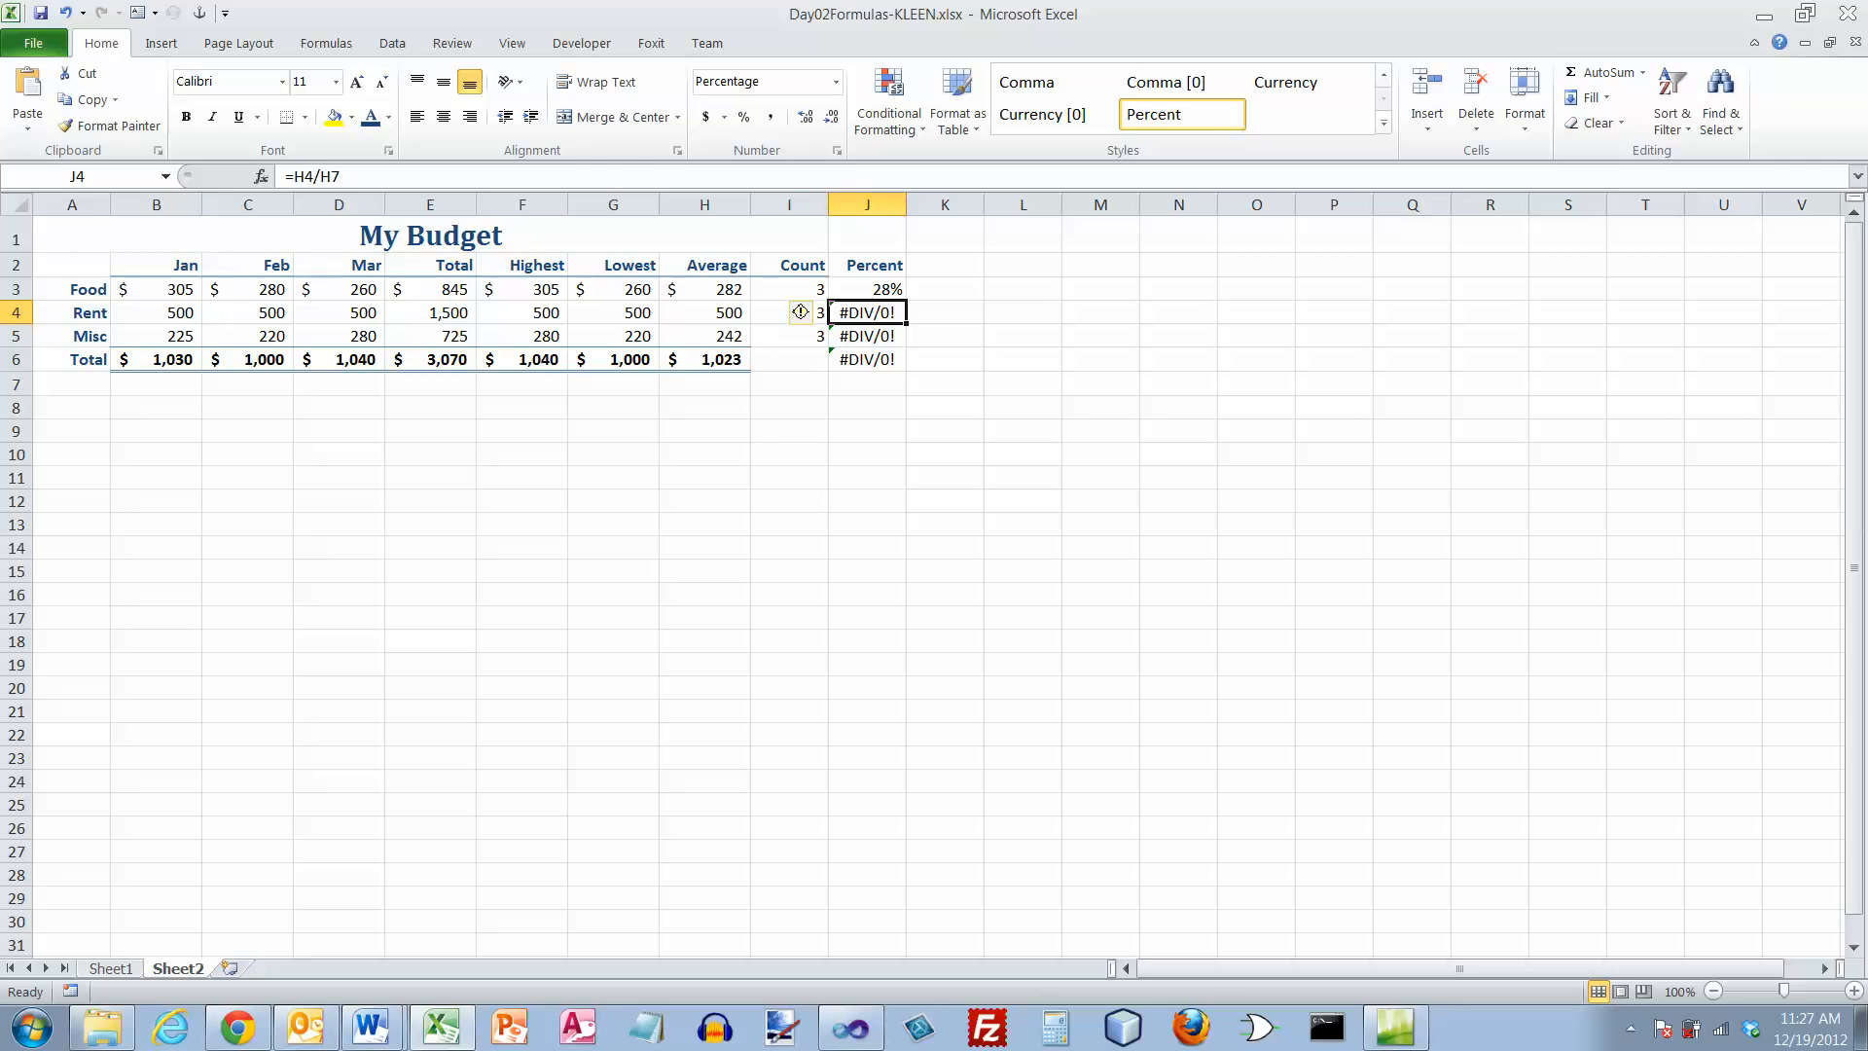
{"action": "left_click", "coordinate": [864, 289]}
{"action": "left_click_drag", "start_coordinate": [906, 300], "coordinate": [900, 364]}
Step: Inspect the relative and absolute references in each Percent formula from J3 to J6
{"action": "left_click", "coordinate": [866, 289]}
{"action": "key", "text": "F2"}
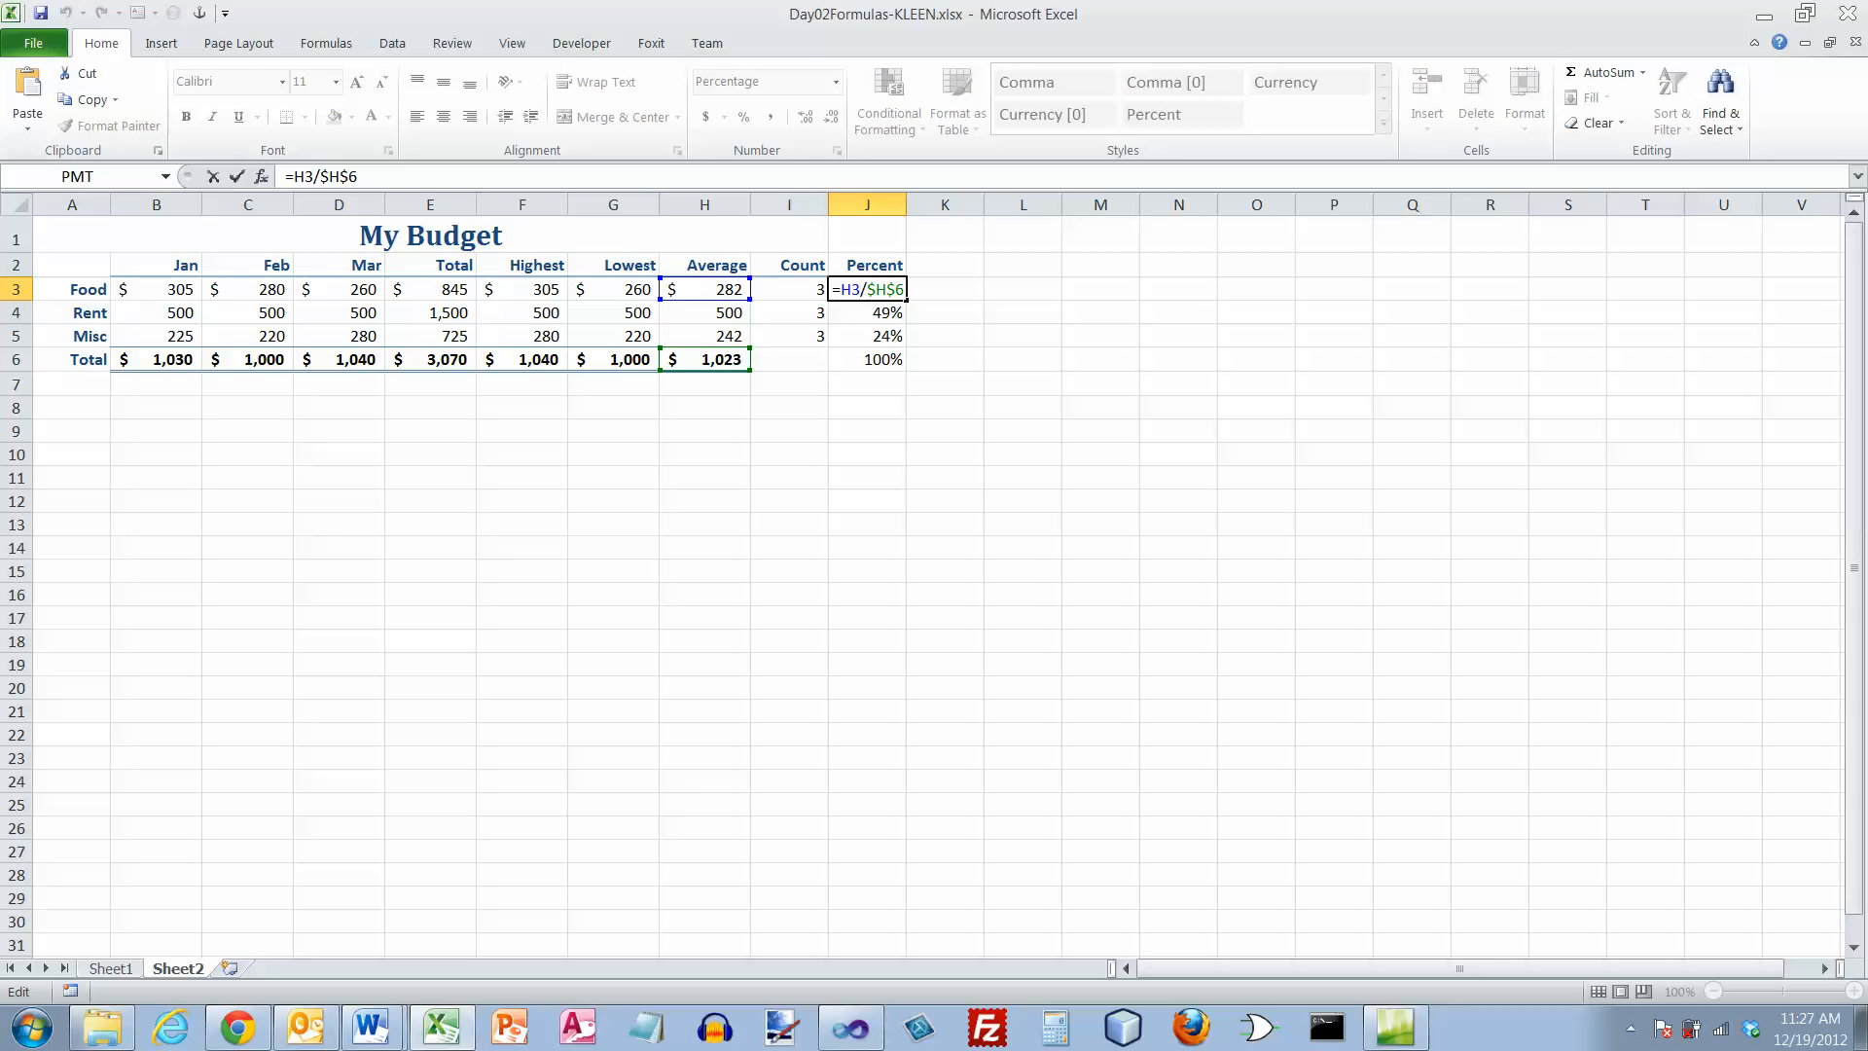
{"action": "key", "text": "Escape"}
{"action": "double_click", "coordinate": [894, 314]}
{"action": "key", "text": "Escape"}
{"action": "double_click", "coordinate": [852, 338]}
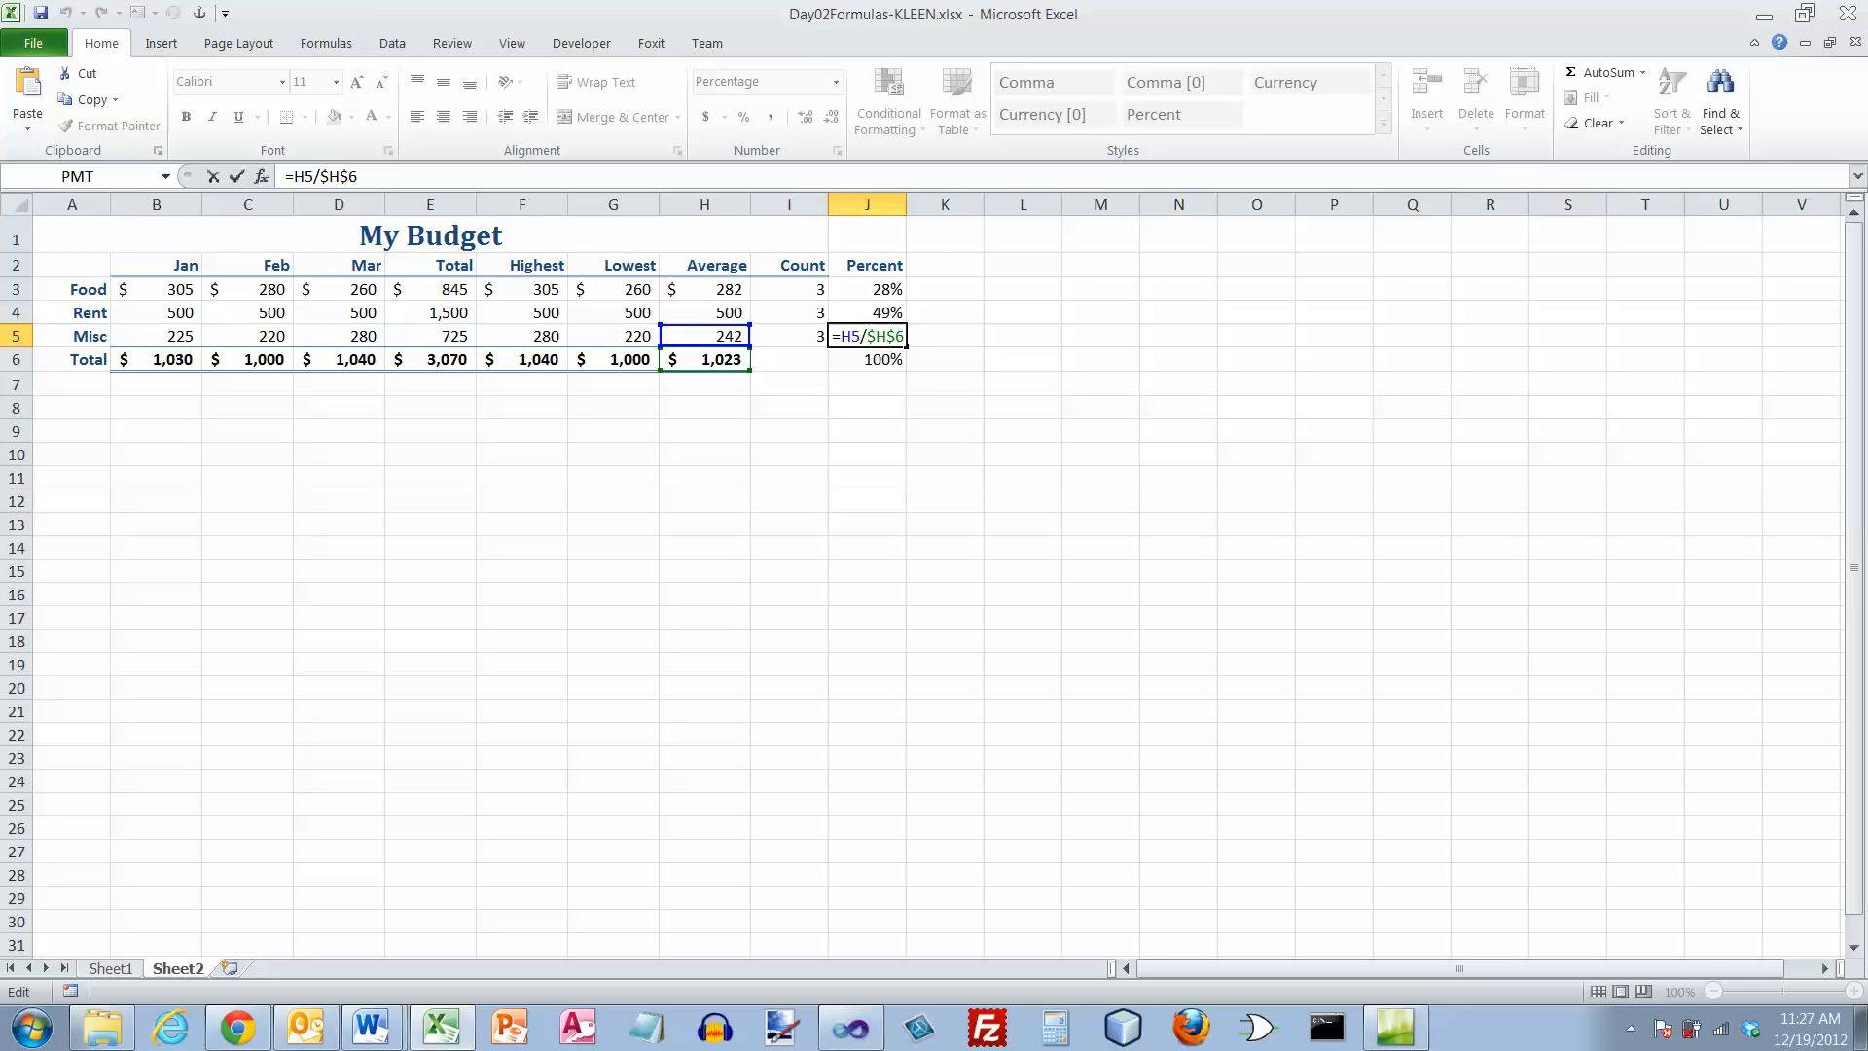
{"action": "key", "text": "Escape"}
{"action": "double_click", "coordinate": [866, 361]}
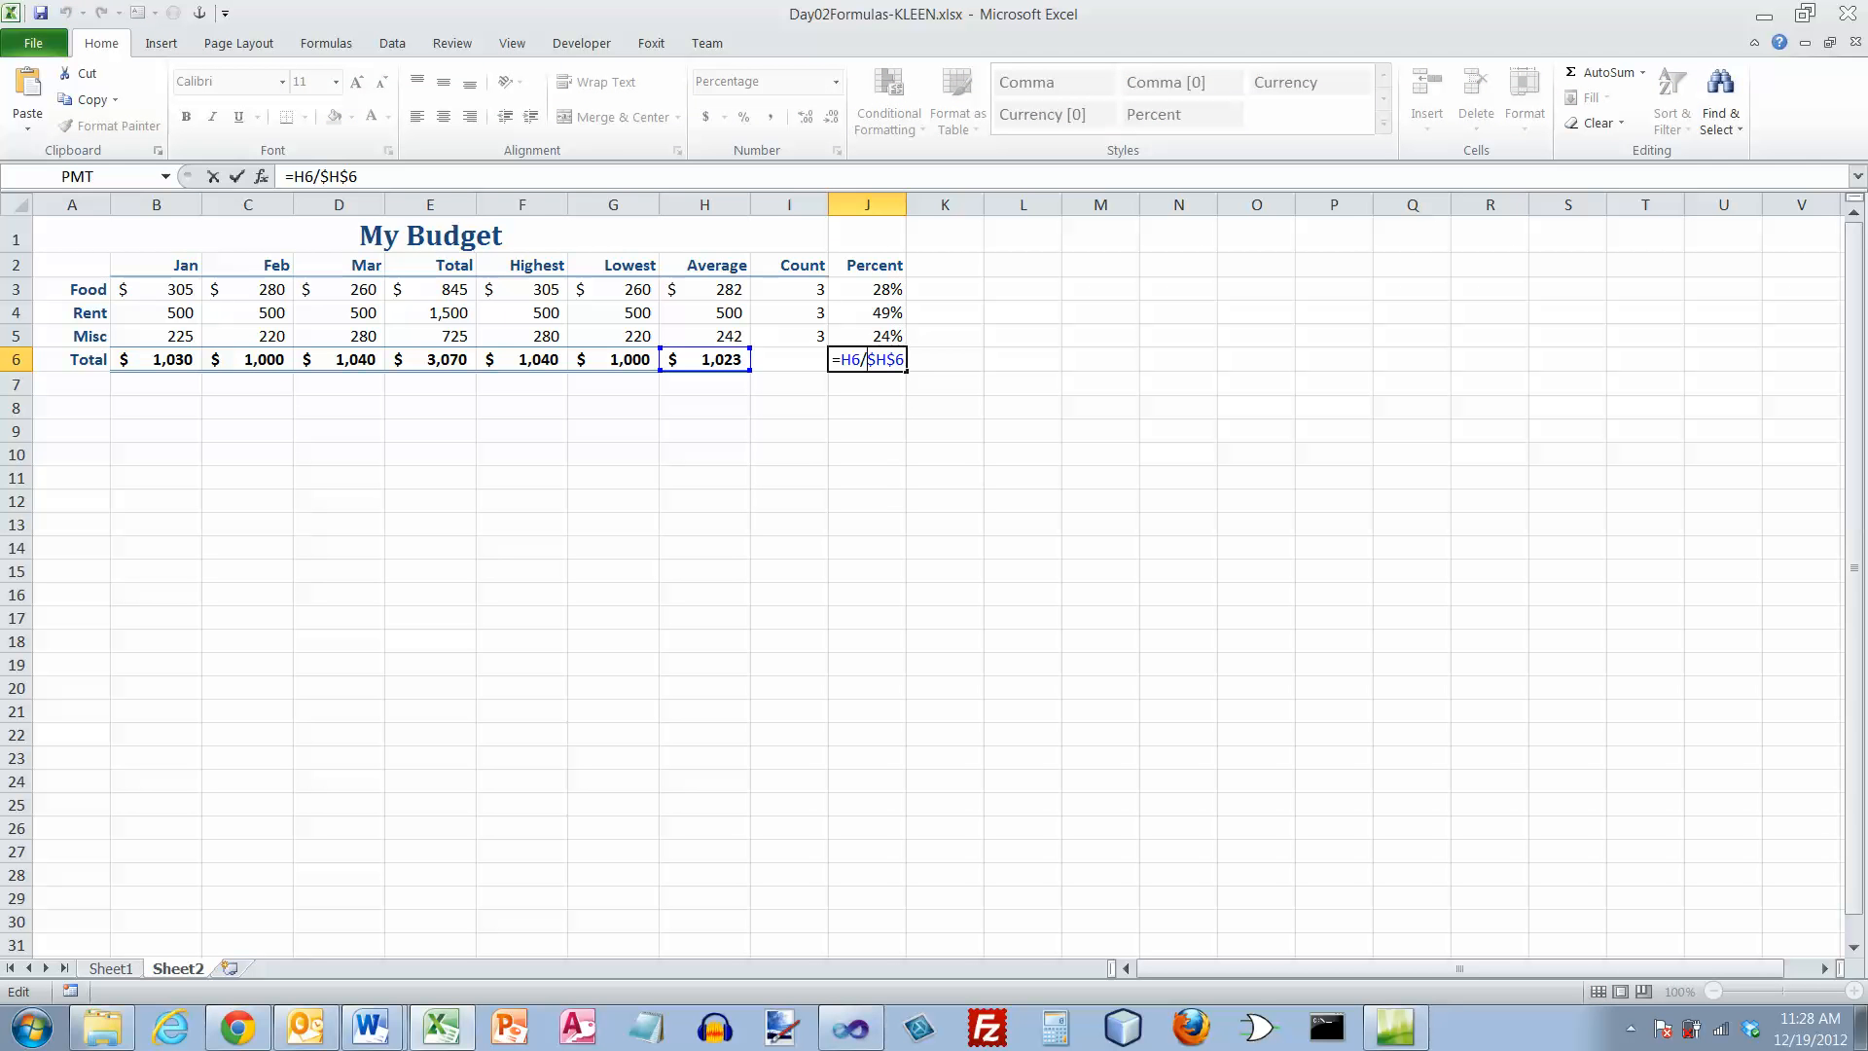
{"action": "key", "text": "Escape"}
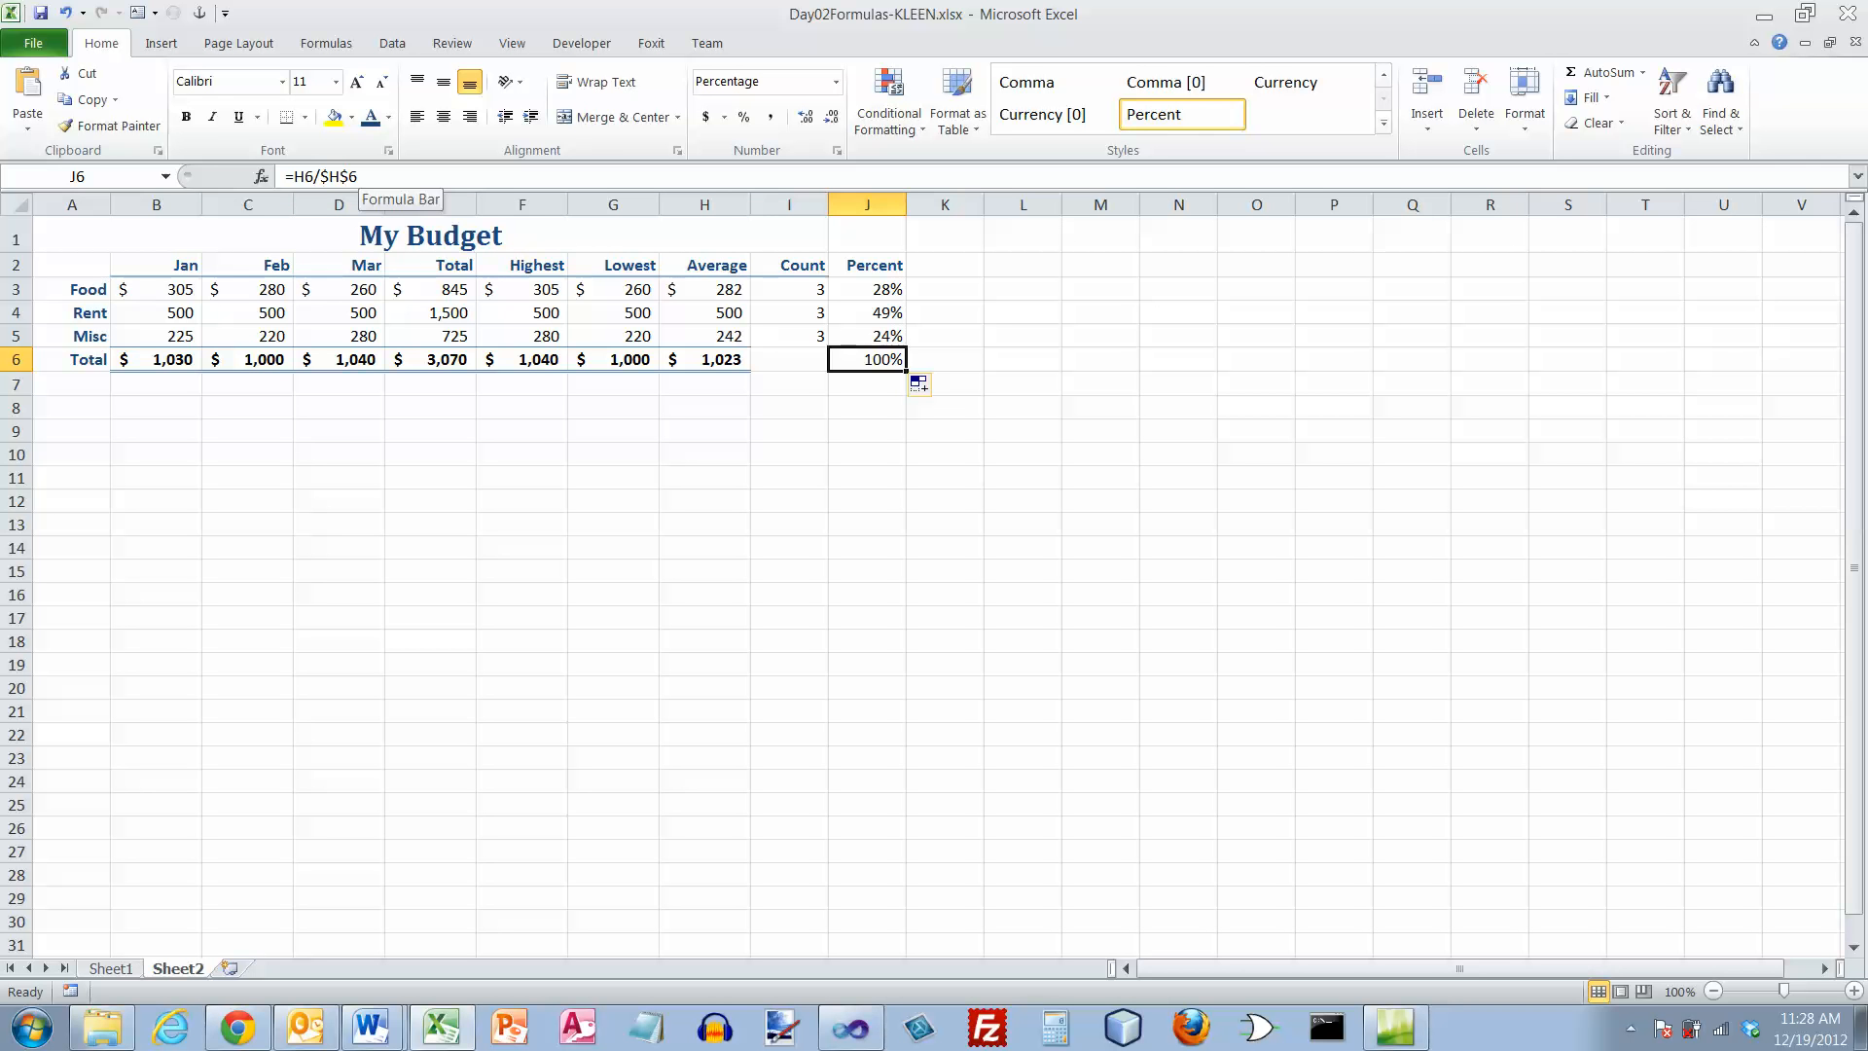
{"action": "key", "text": "F2"}
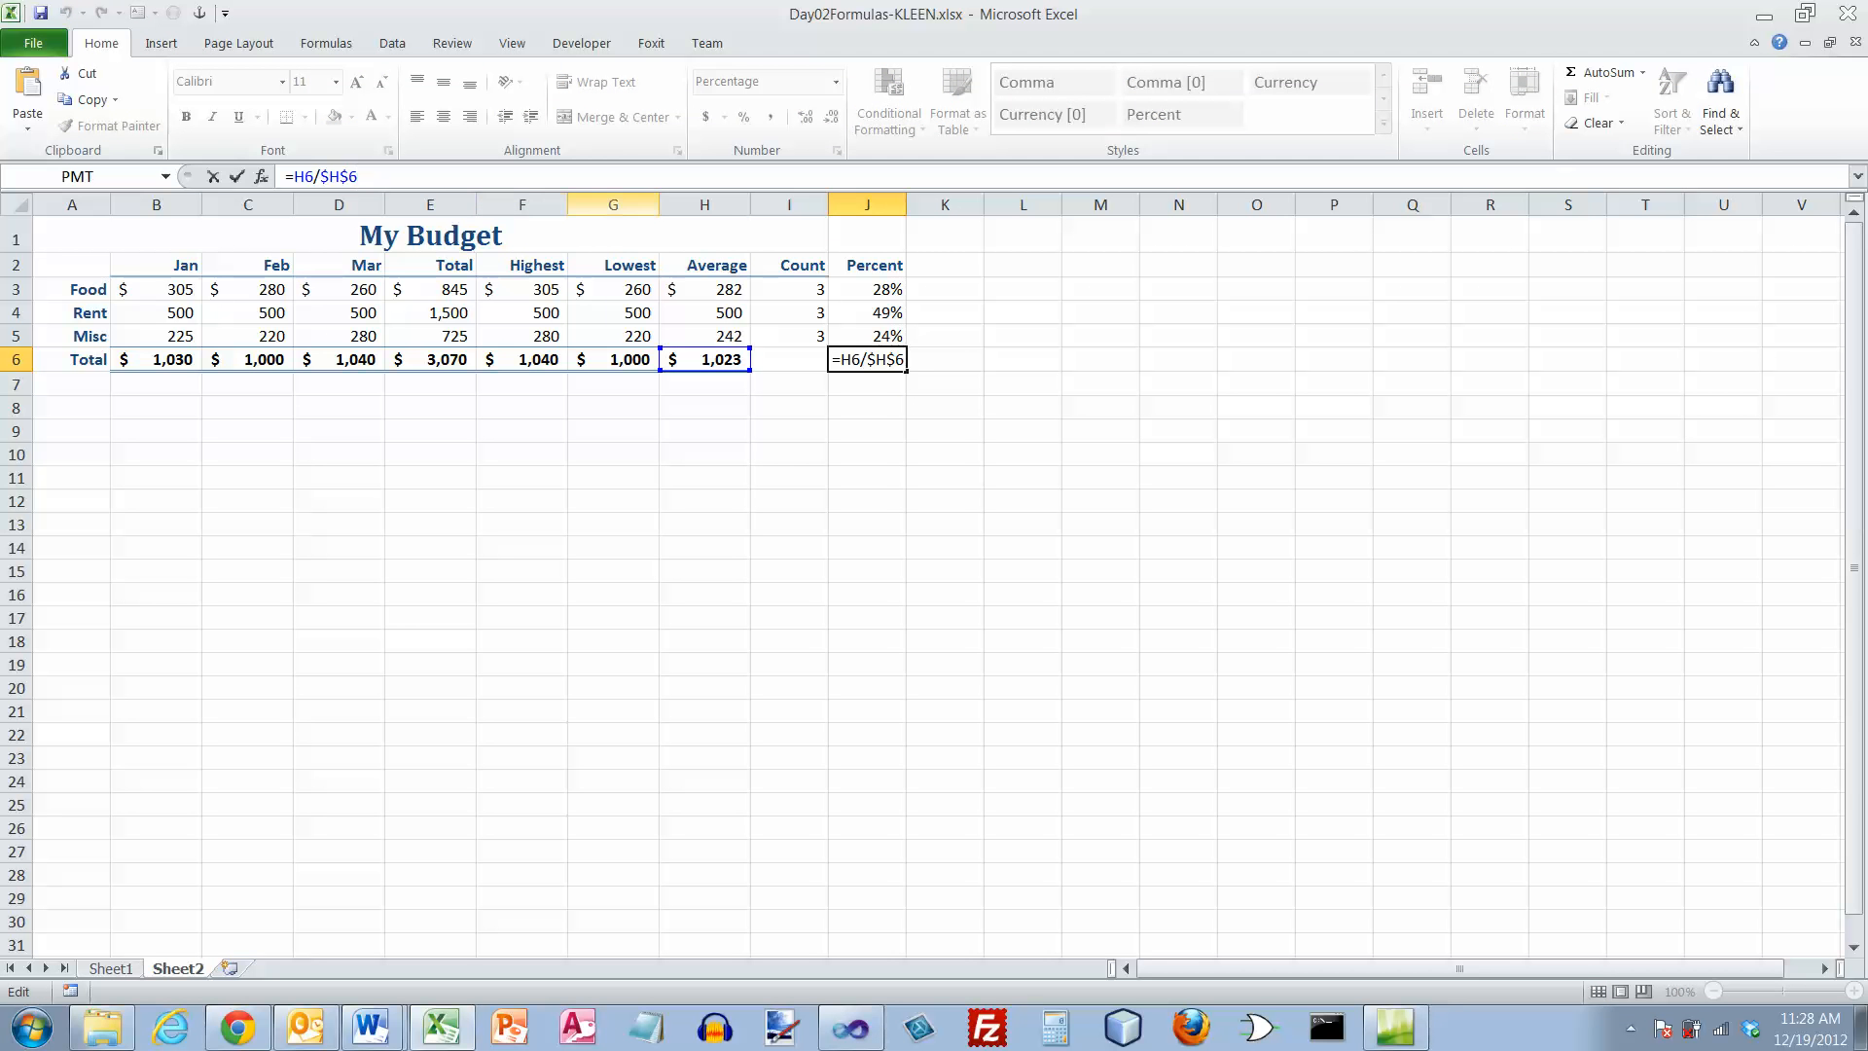
{"action": "key", "text": "ctrl+Return"}
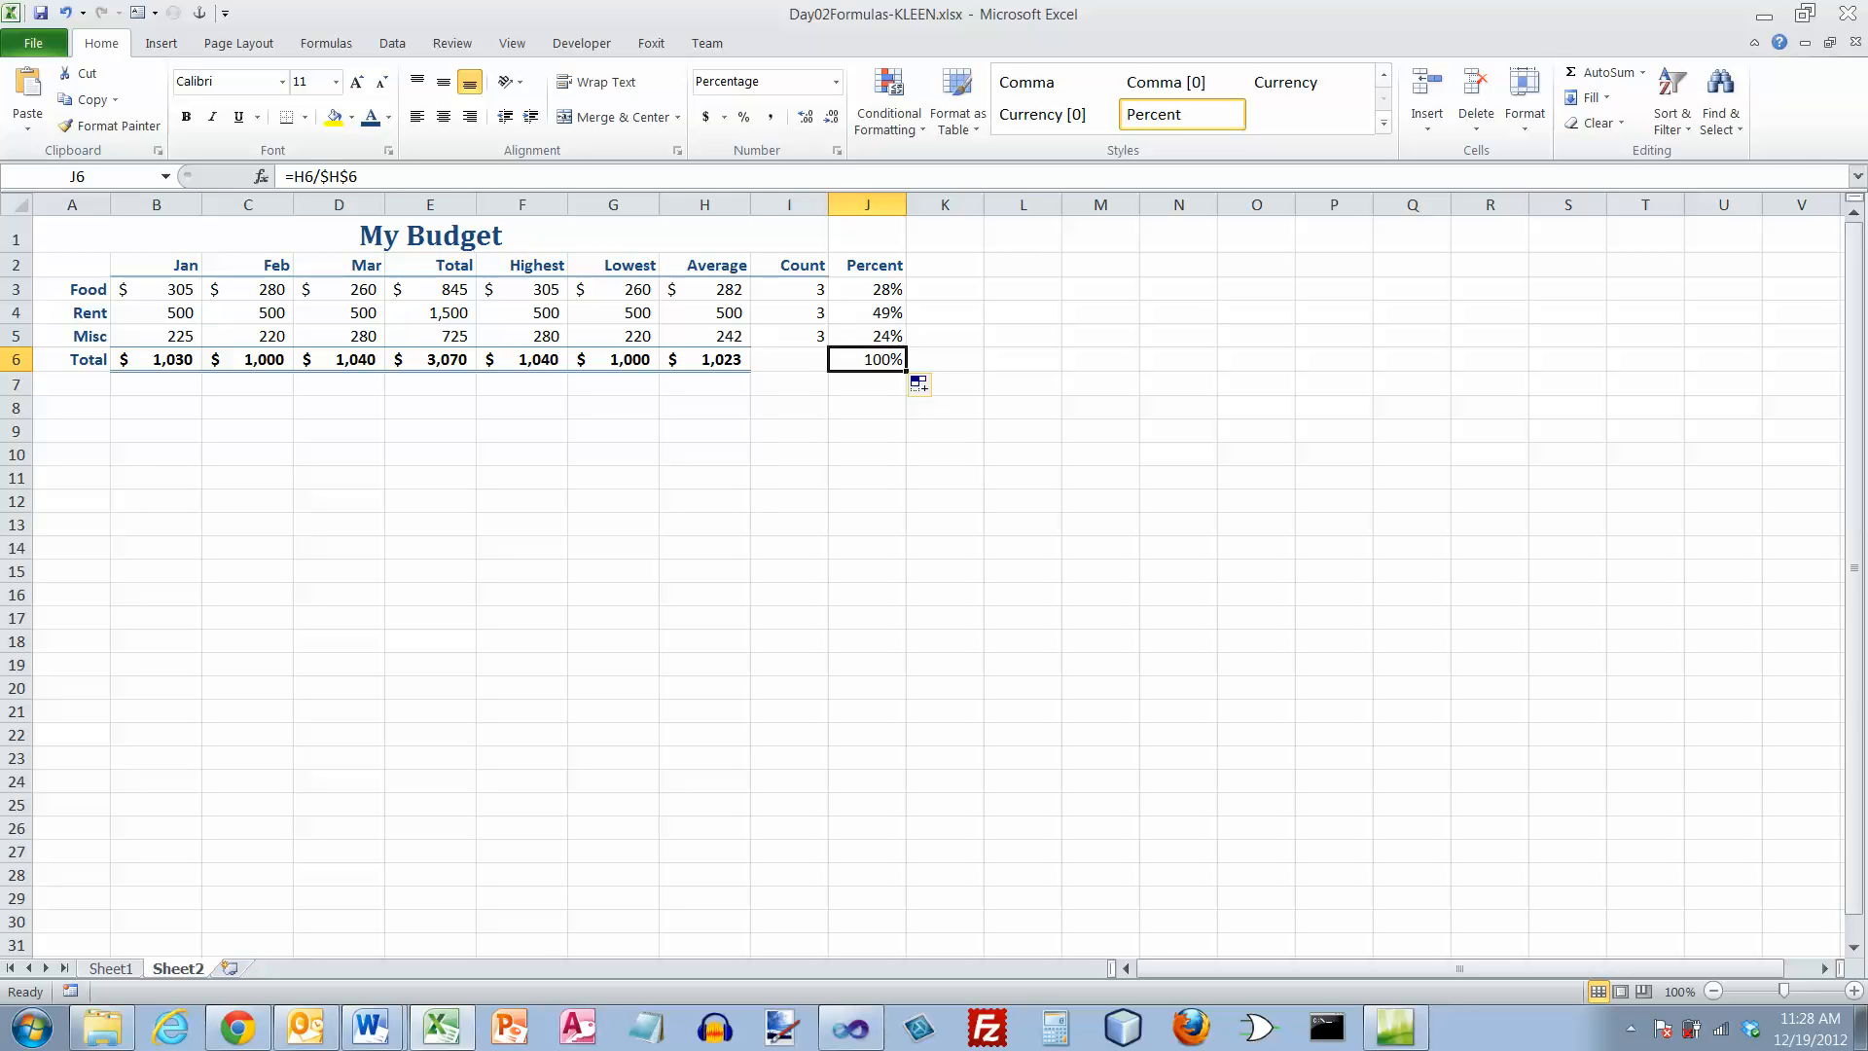
Step: Review the Percent formulas for Food, Rent, Misc and Total once more and select the range J3:J6
{"action": "key", "text": "Up"}
{"action": "key", "text": "Up"}
{"action": "key", "text": "Up"}
{"action": "key", "text": "Down"}
{"action": "key", "text": "Down"}
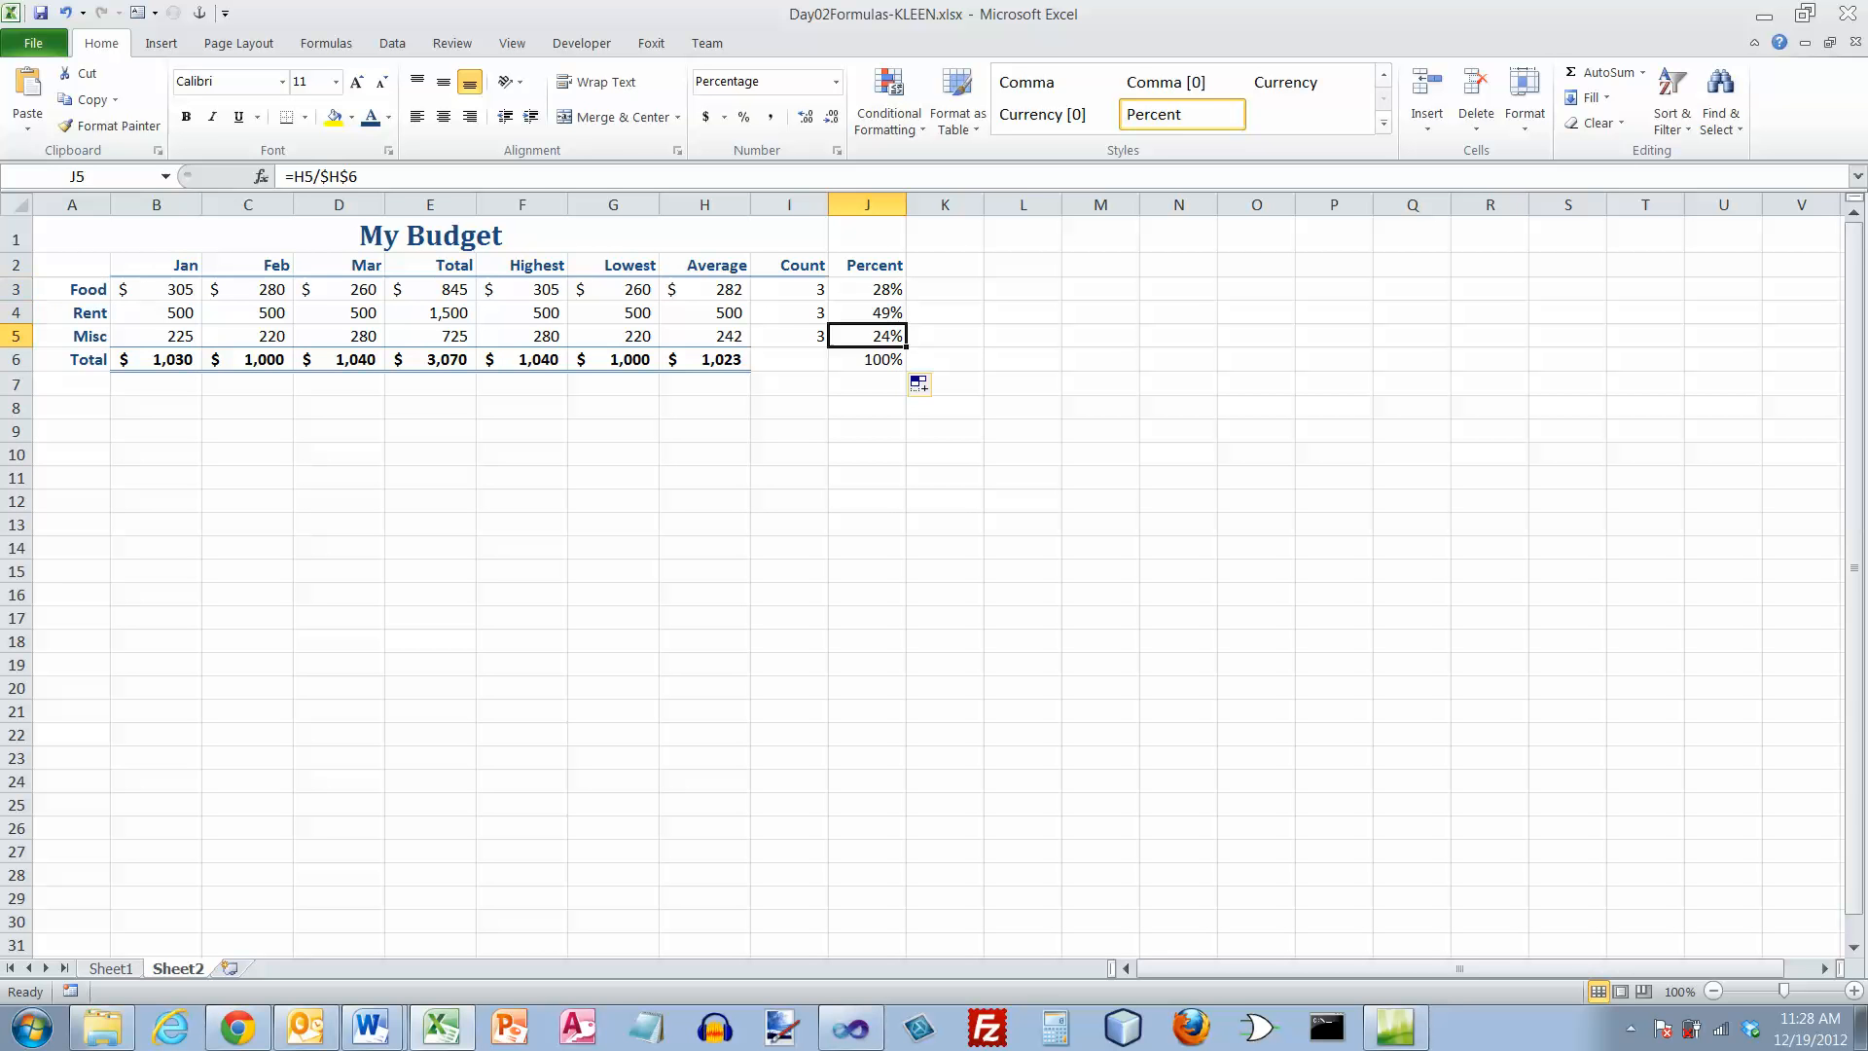
{"action": "left_click", "coordinate": [867, 289]}
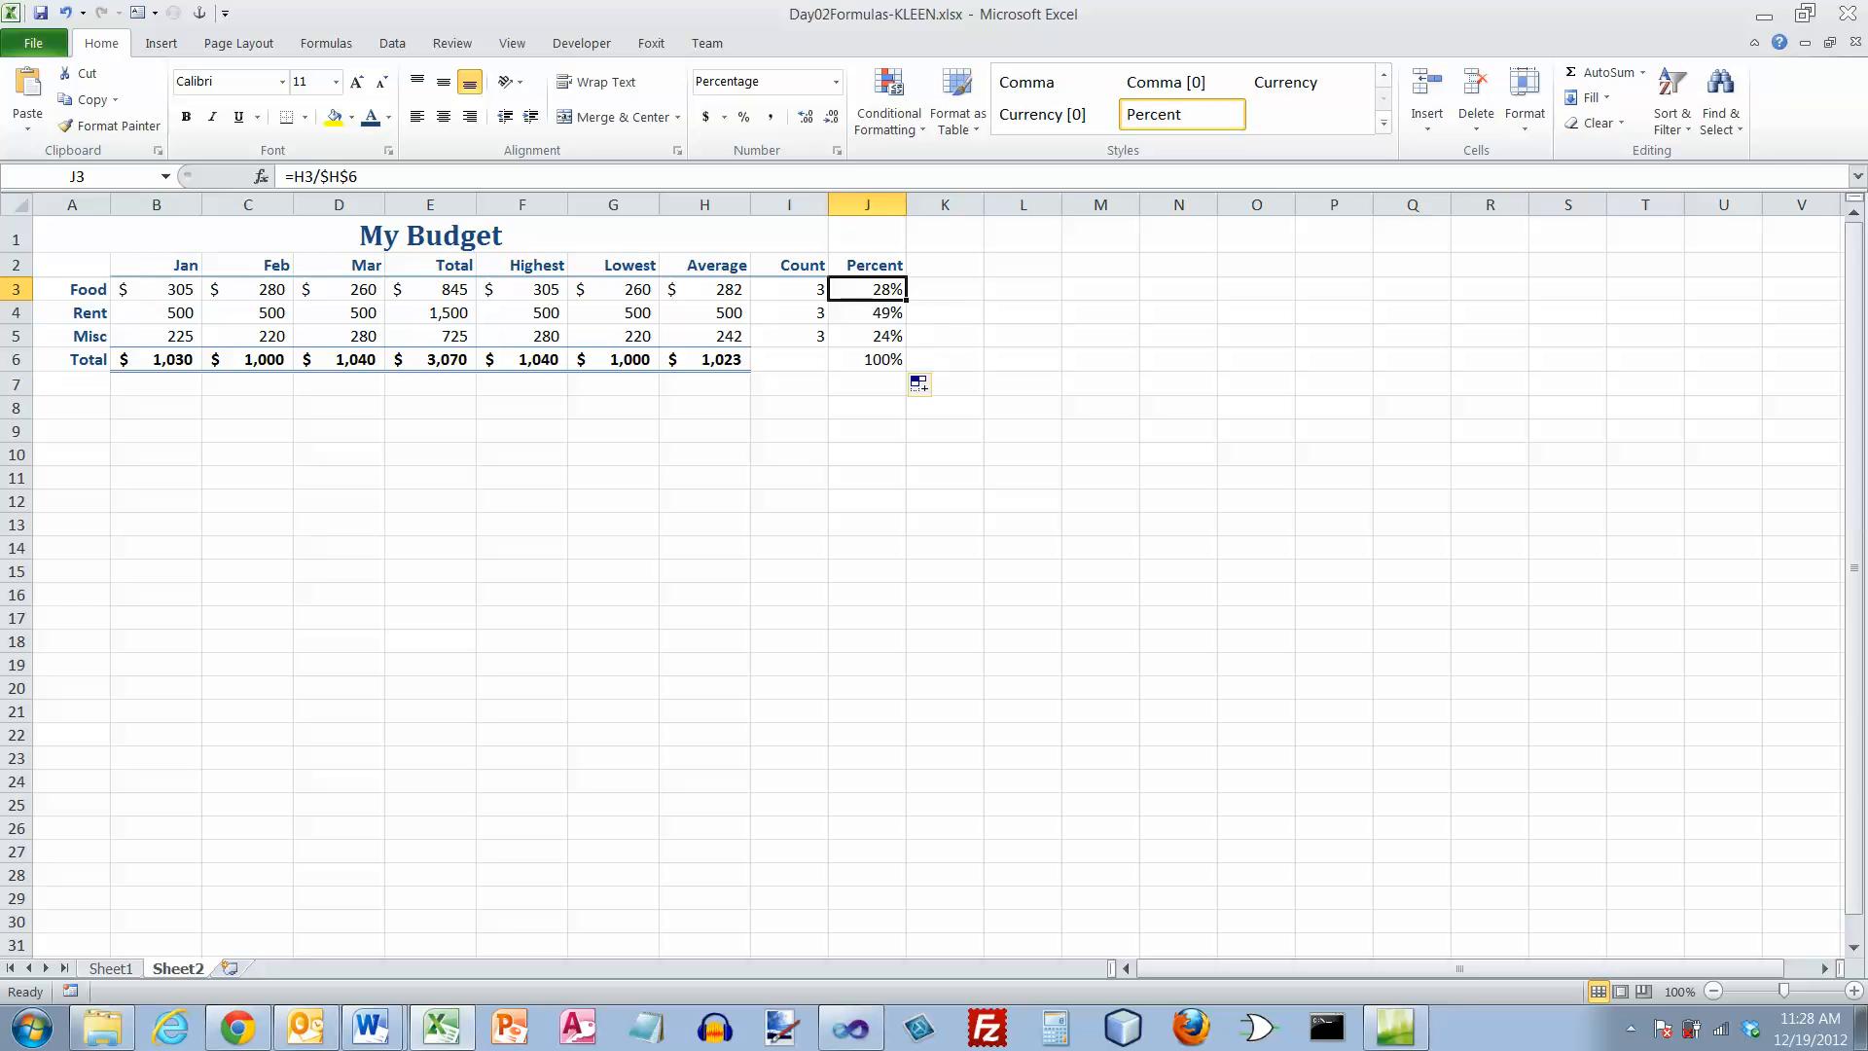
{"action": "left_click", "coordinate": [867, 312]}
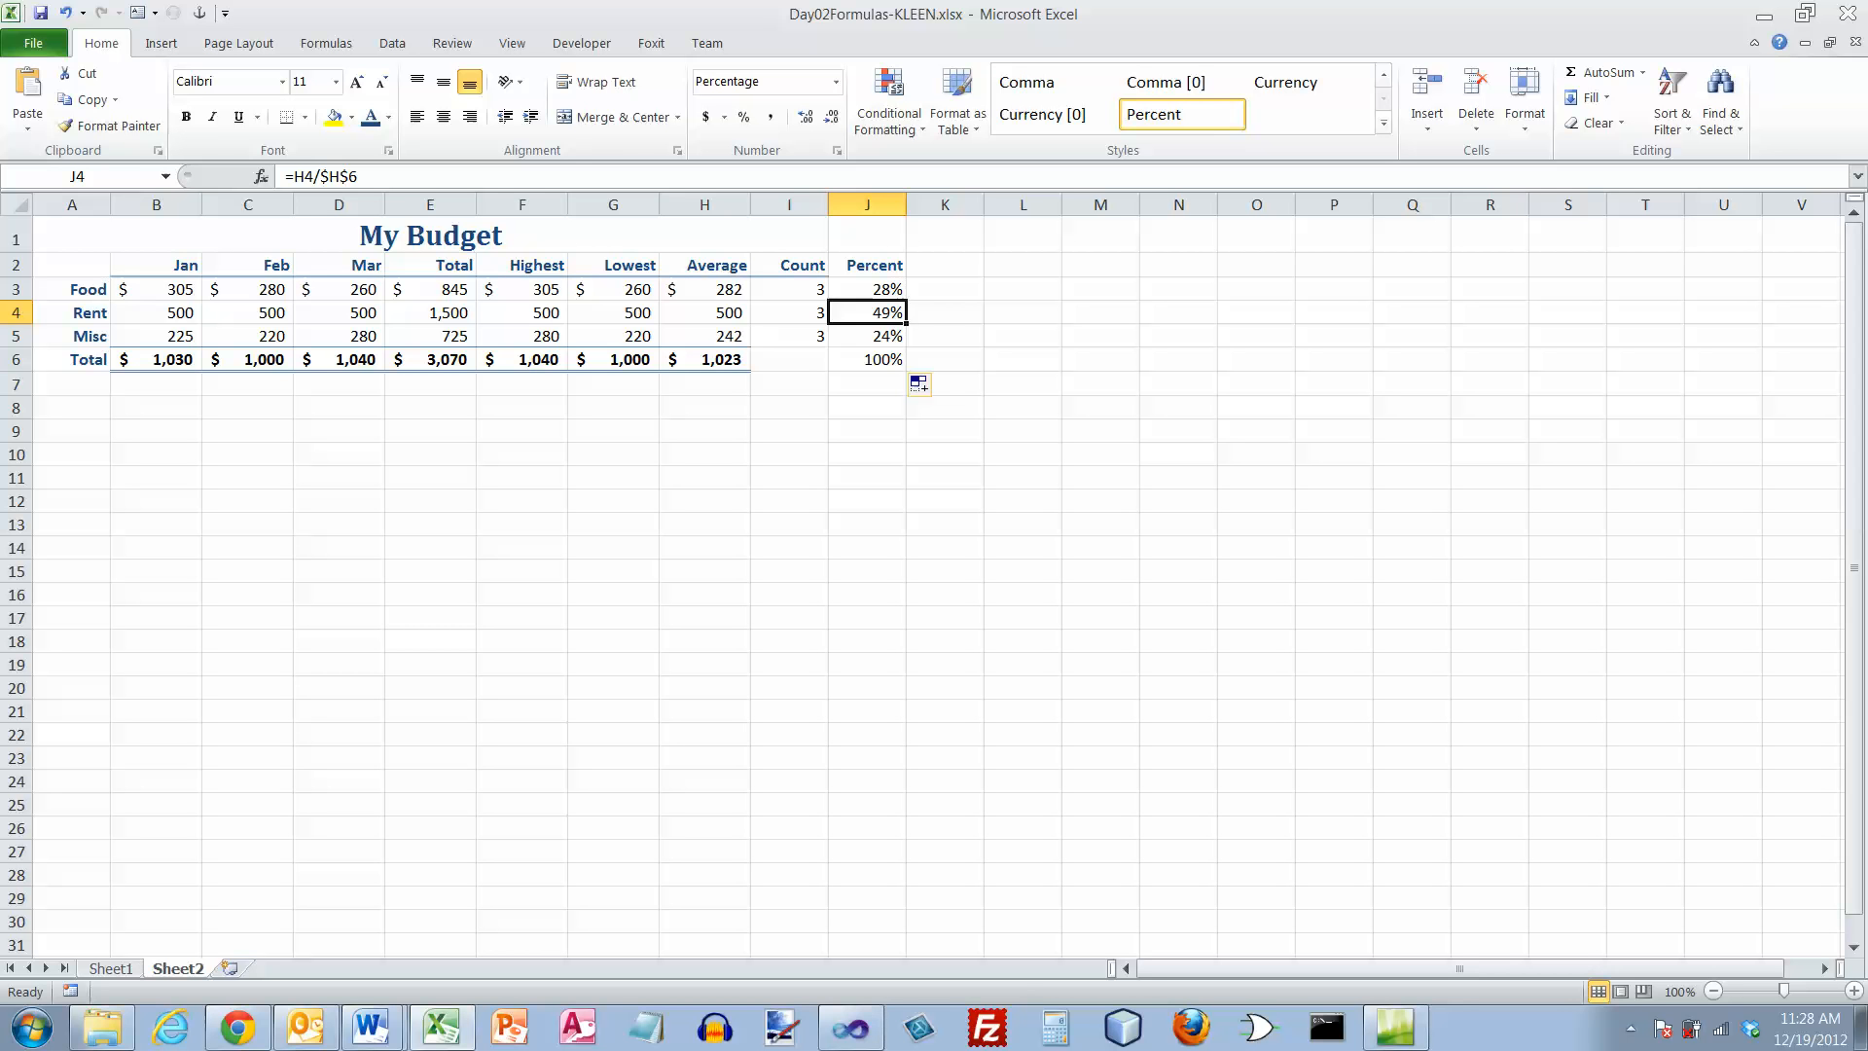
{"action": "left_click", "coordinate": [867, 336]}
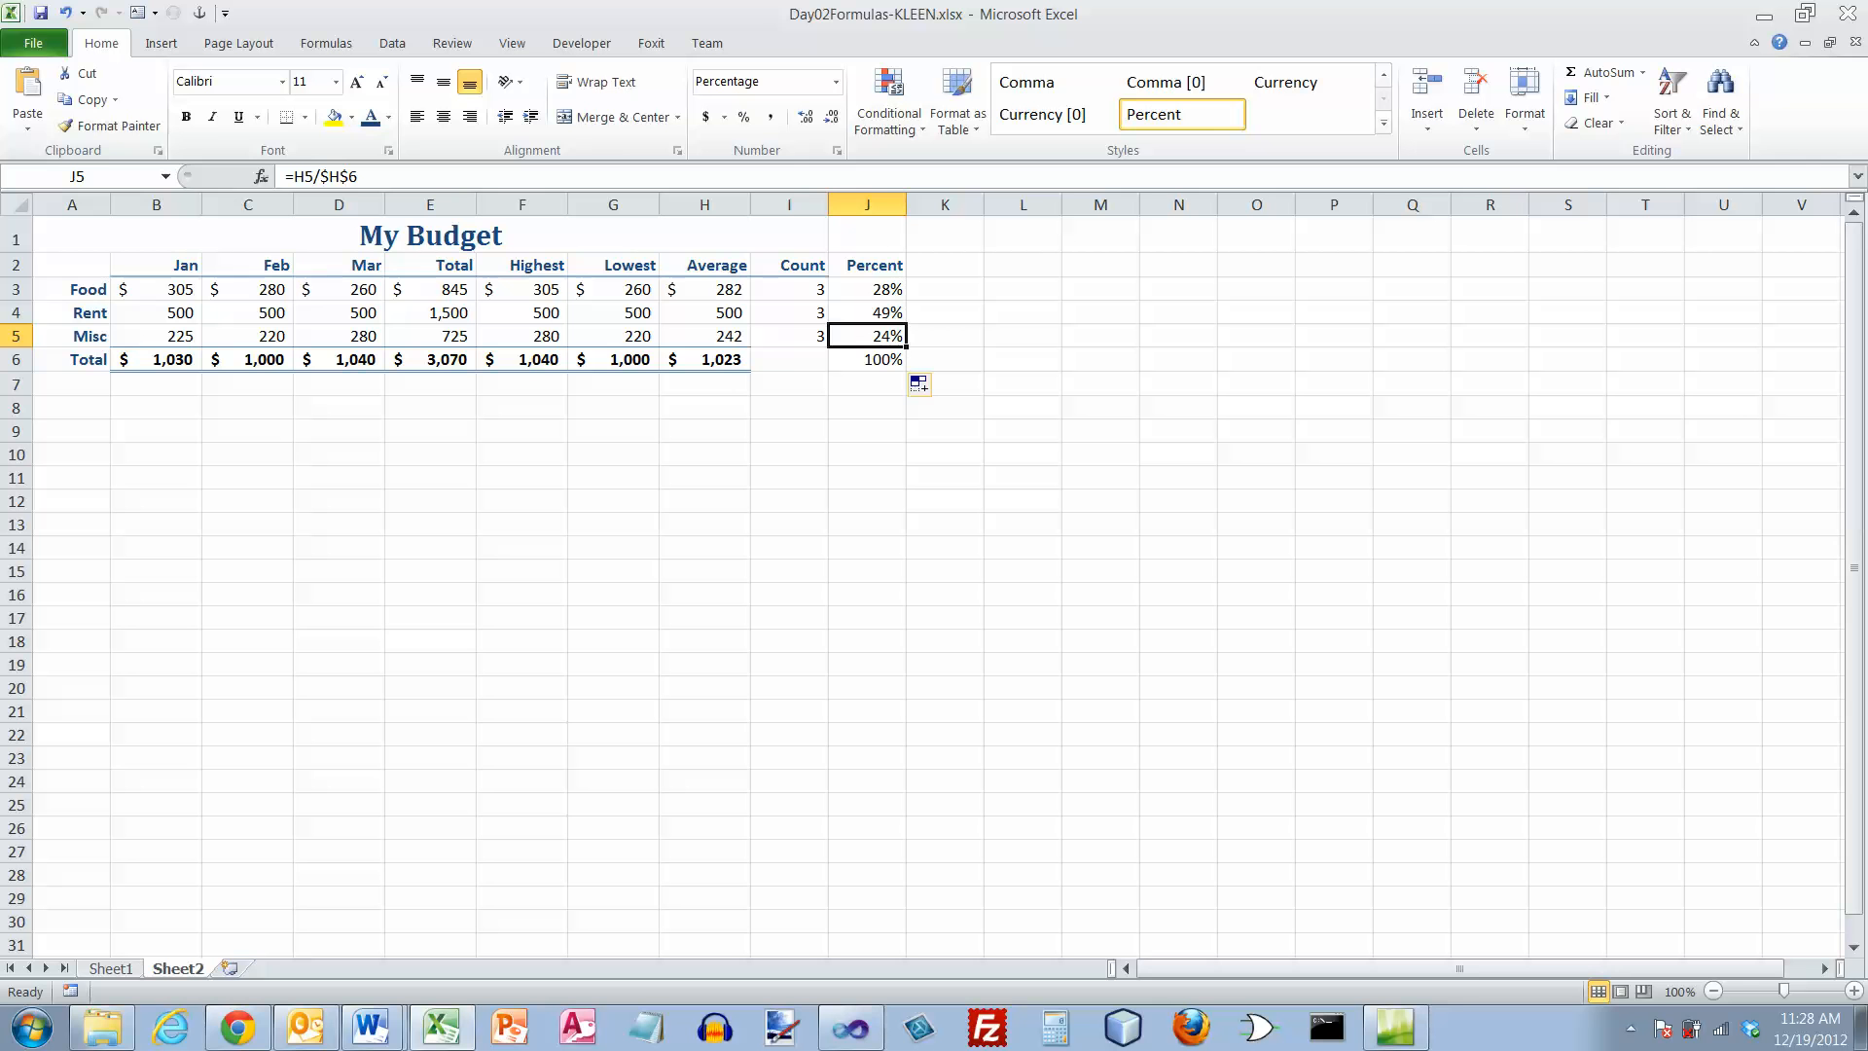
{"action": "left_click", "coordinate": [866, 361]}
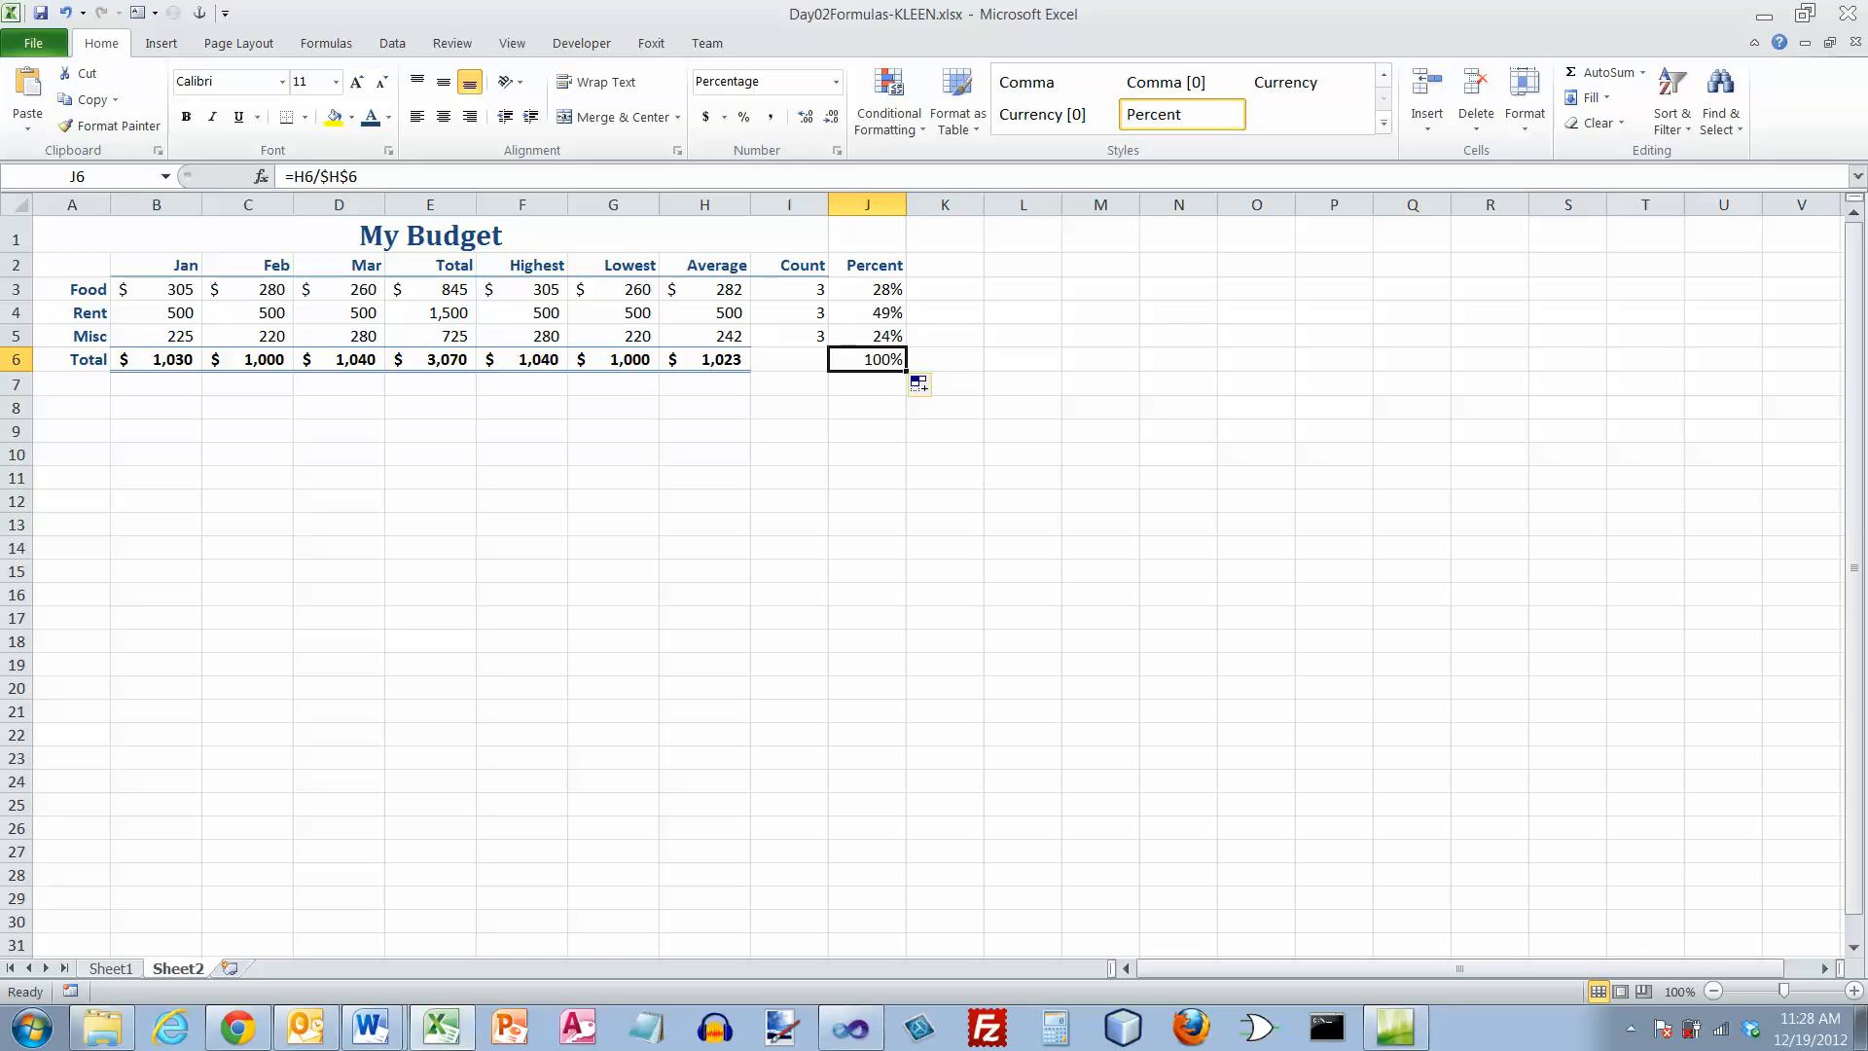
{"action": "left_click_drag", "start_coordinate": [867, 291], "coordinate": [867, 360]}
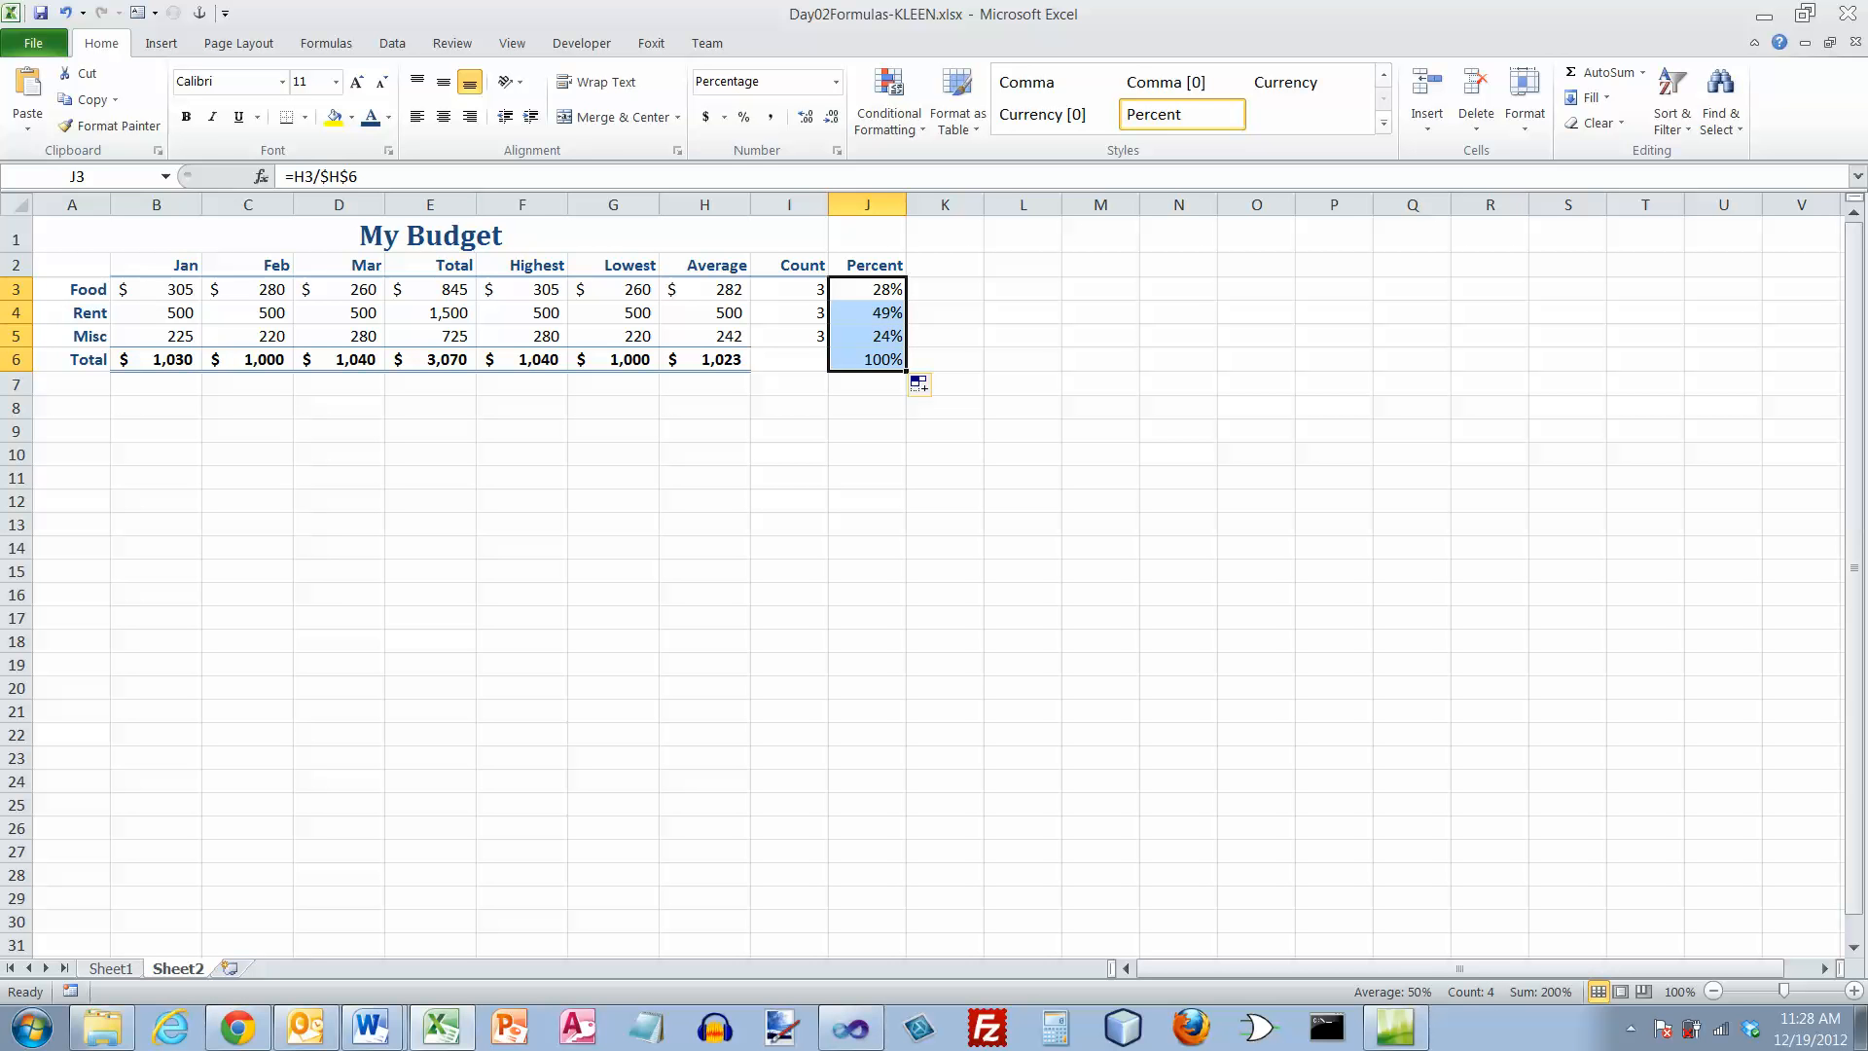
Step: Show the percentages in J3:J6 with two decimal places and check the Food, Rent and Misc values against the Total
{"action": "left_click", "coordinate": [805, 118]}
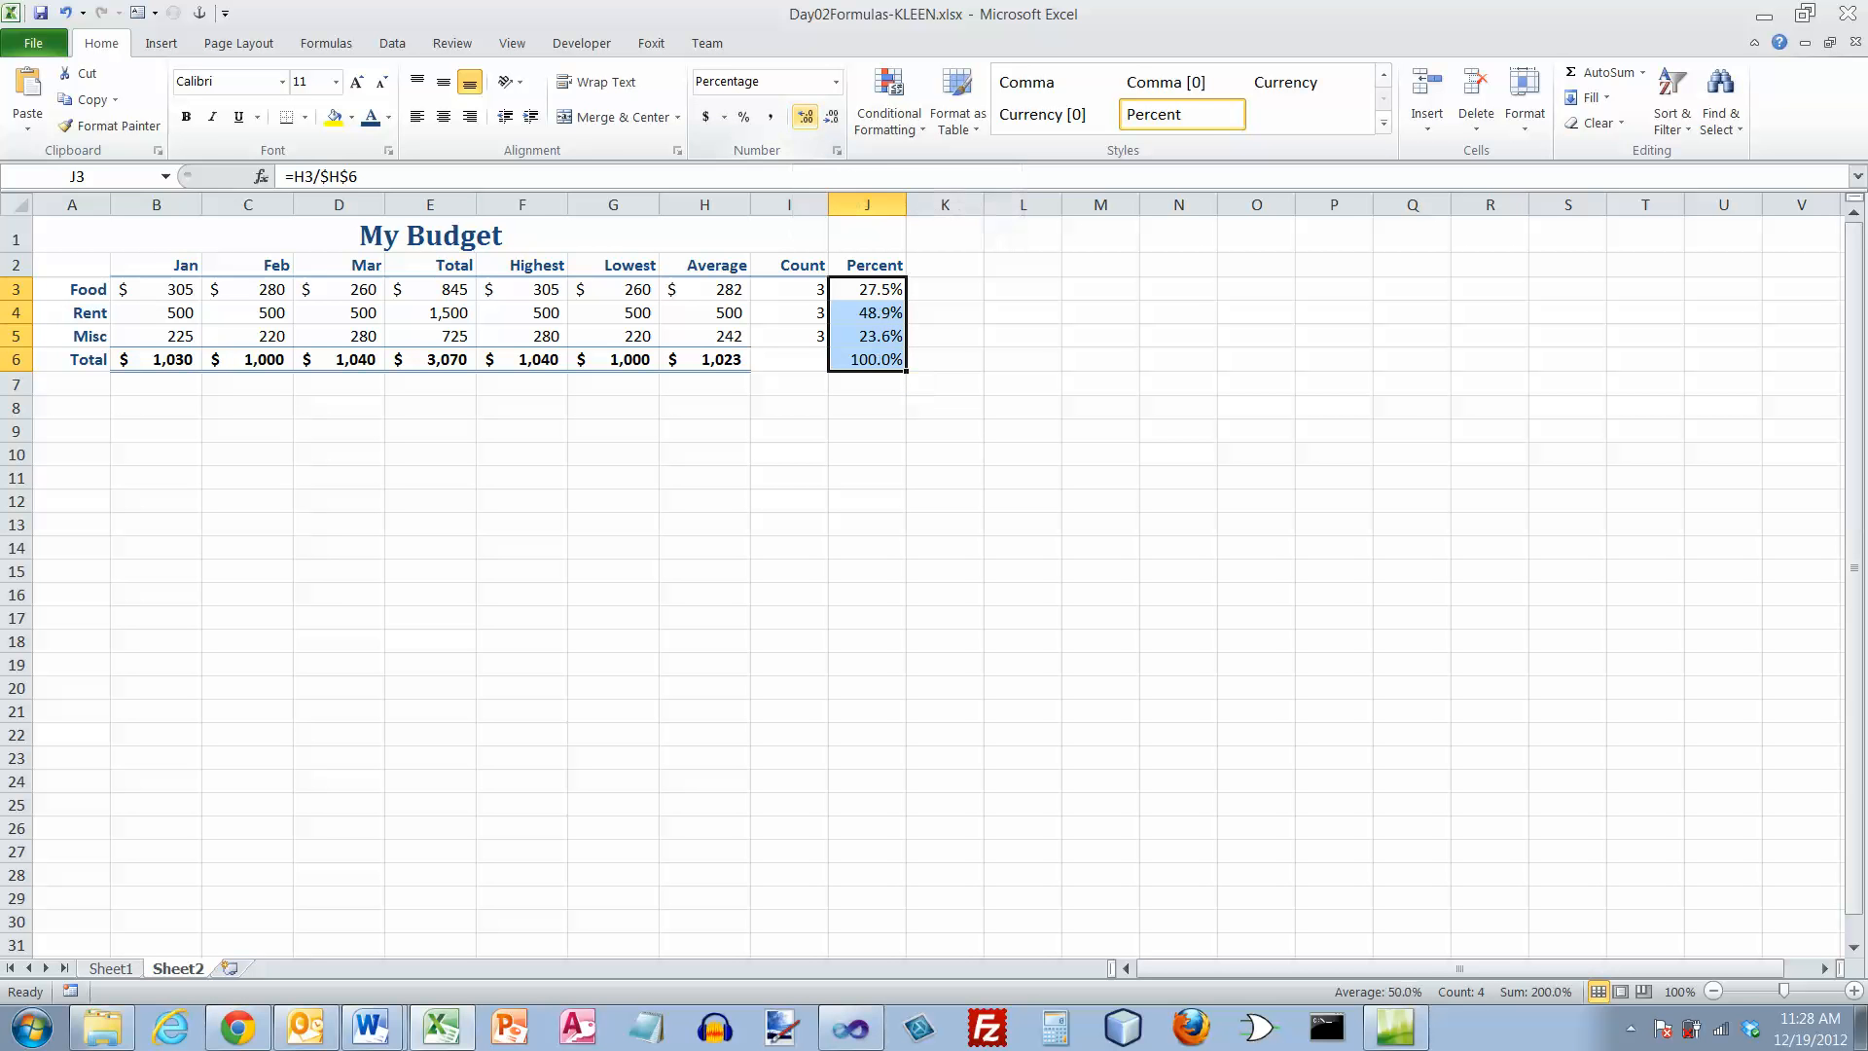
{"action": "left_click", "coordinate": [805, 118]}
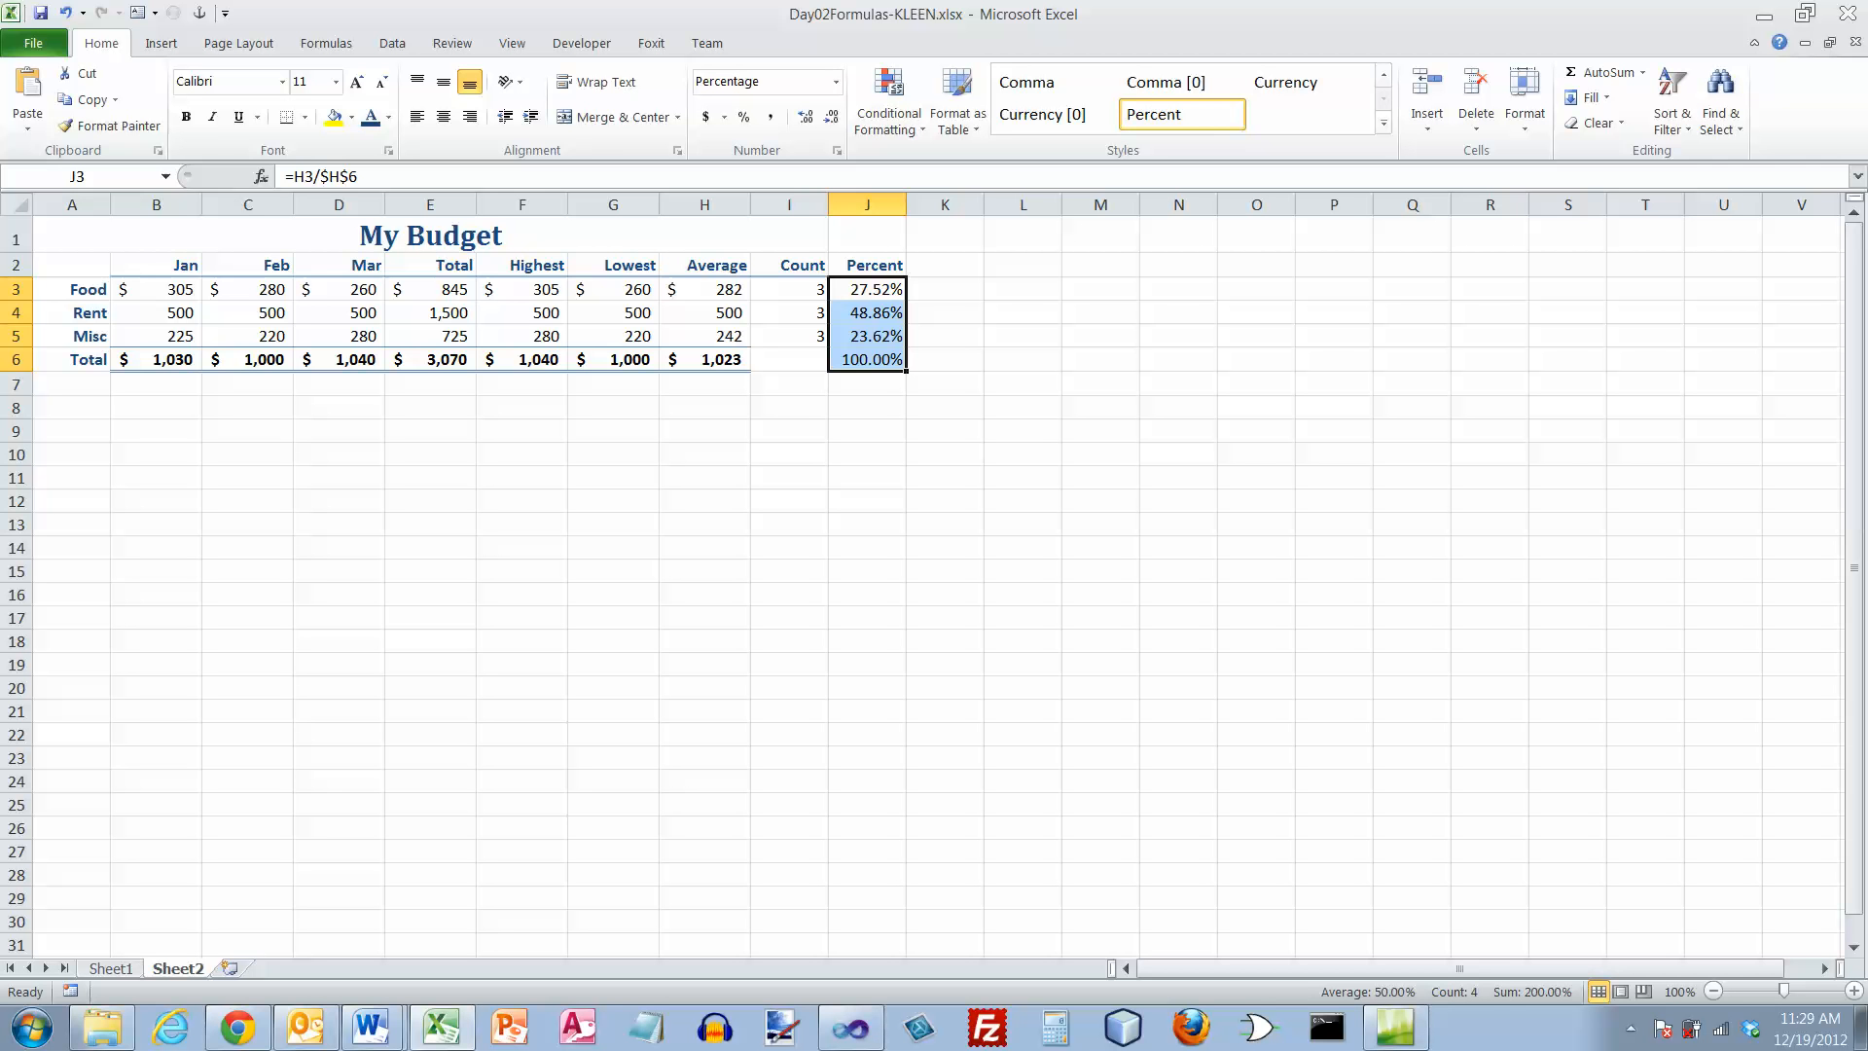
{"action": "left_click", "coordinate": [867, 289]}
{"action": "left_click", "coordinate": [867, 313]}
{"action": "left_click", "coordinate": [868, 336]}
{"action": "left_click_drag", "start_coordinate": [866, 289], "coordinate": [868, 337]}
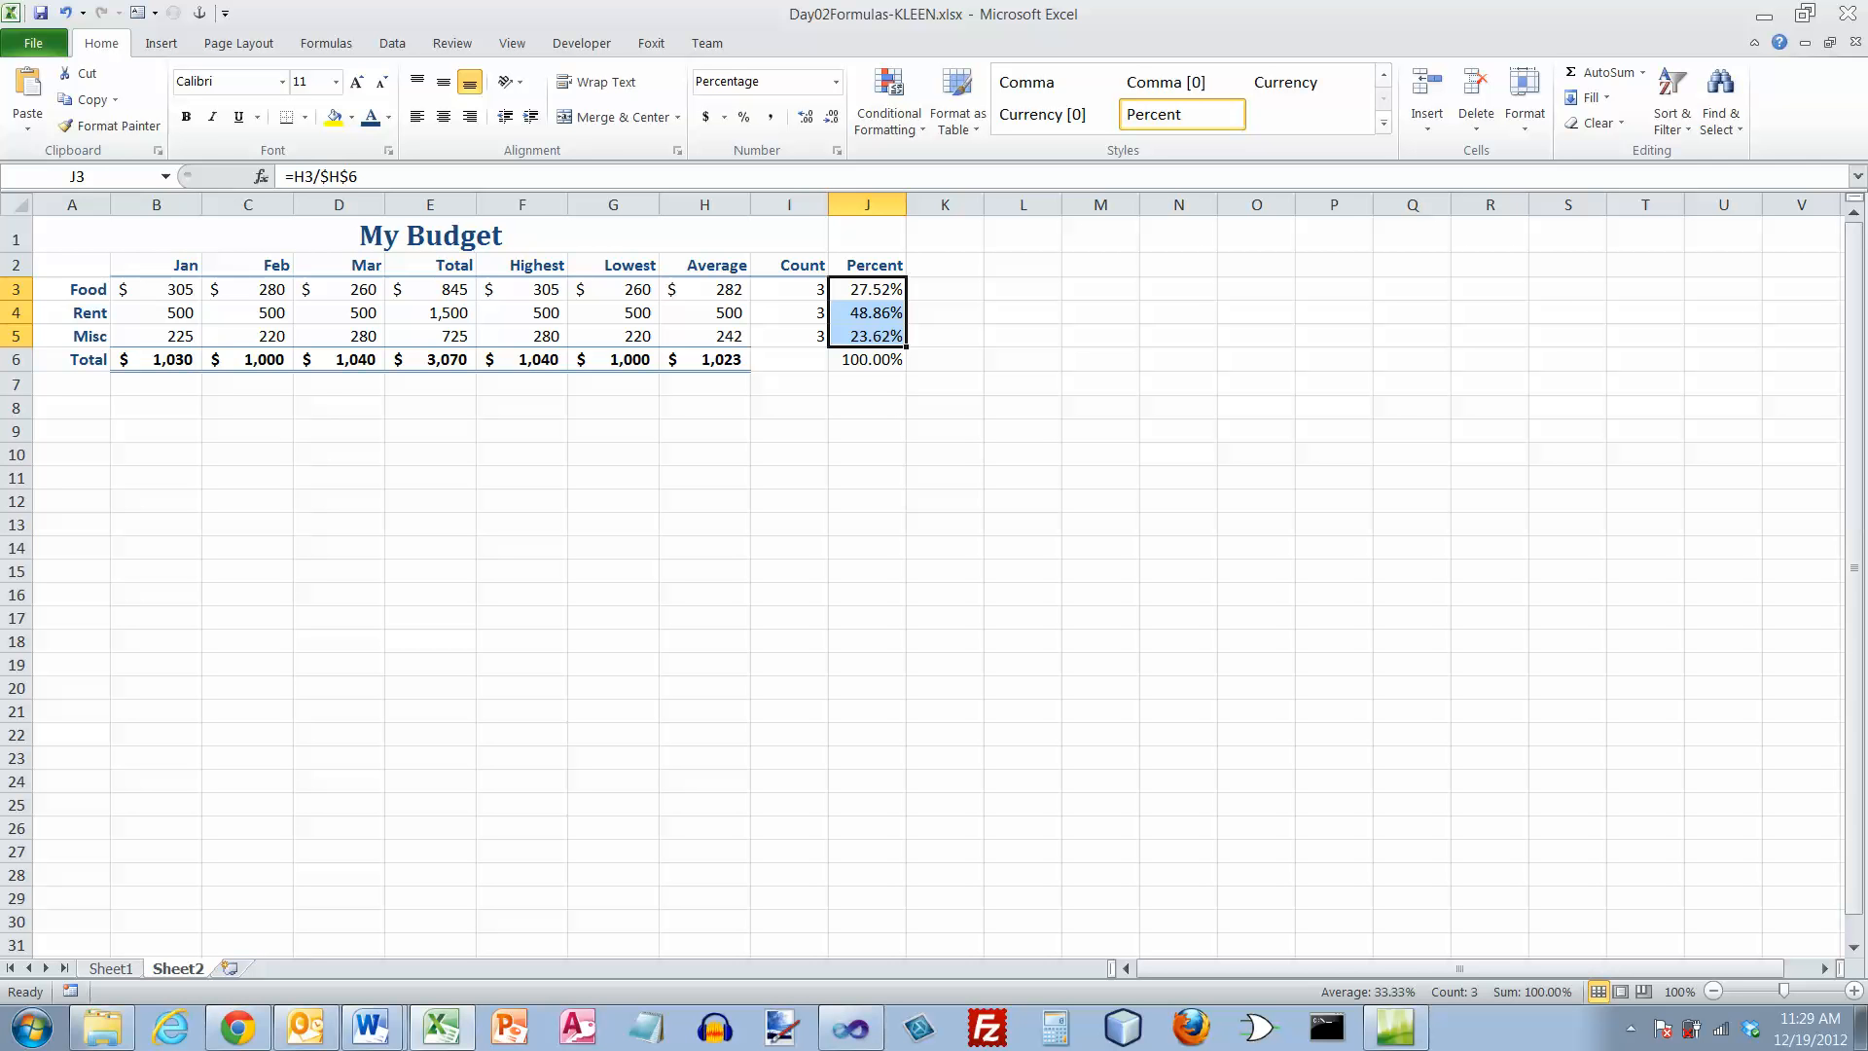
{"action": "left_click", "coordinate": [867, 360]}
Step: Reduce the percentages in J3:J6 back to whole numbers without decimal places
{"action": "left_click_drag", "start_coordinate": [866, 290], "coordinate": [867, 359]}
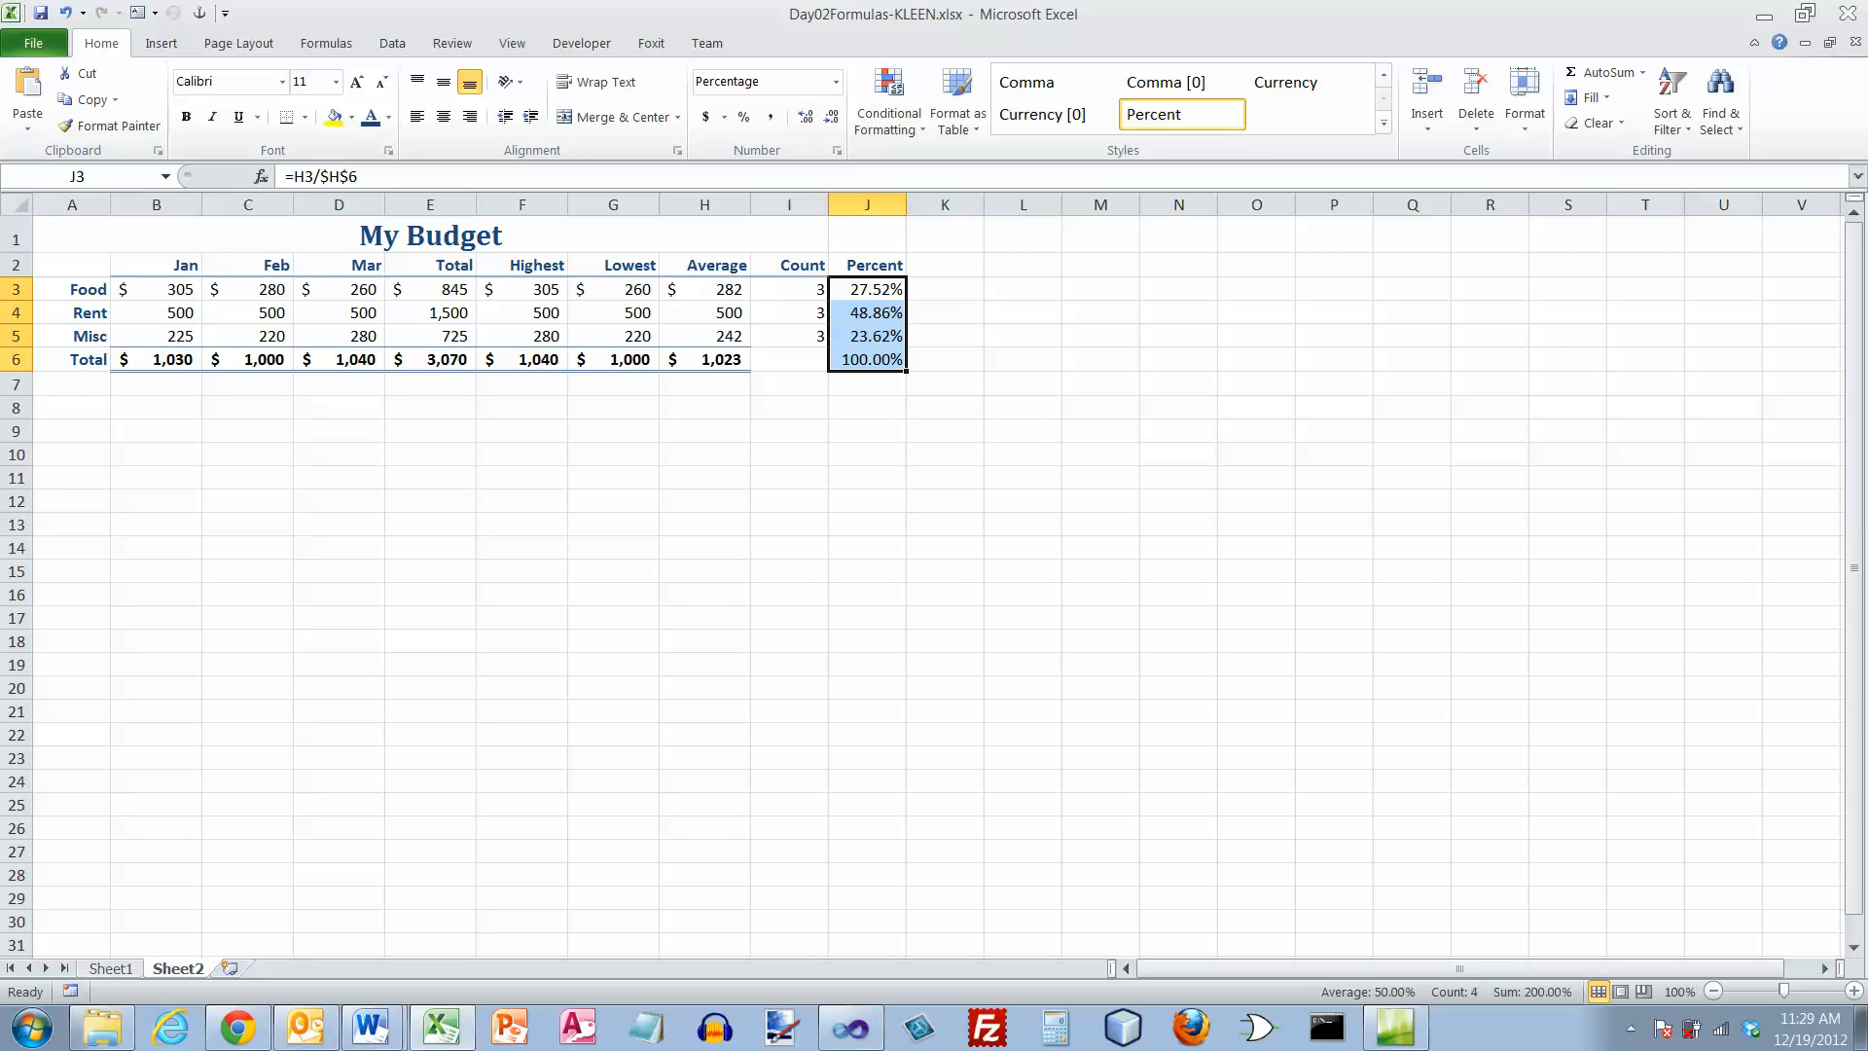
{"action": "left_click", "coordinate": [831, 117]}
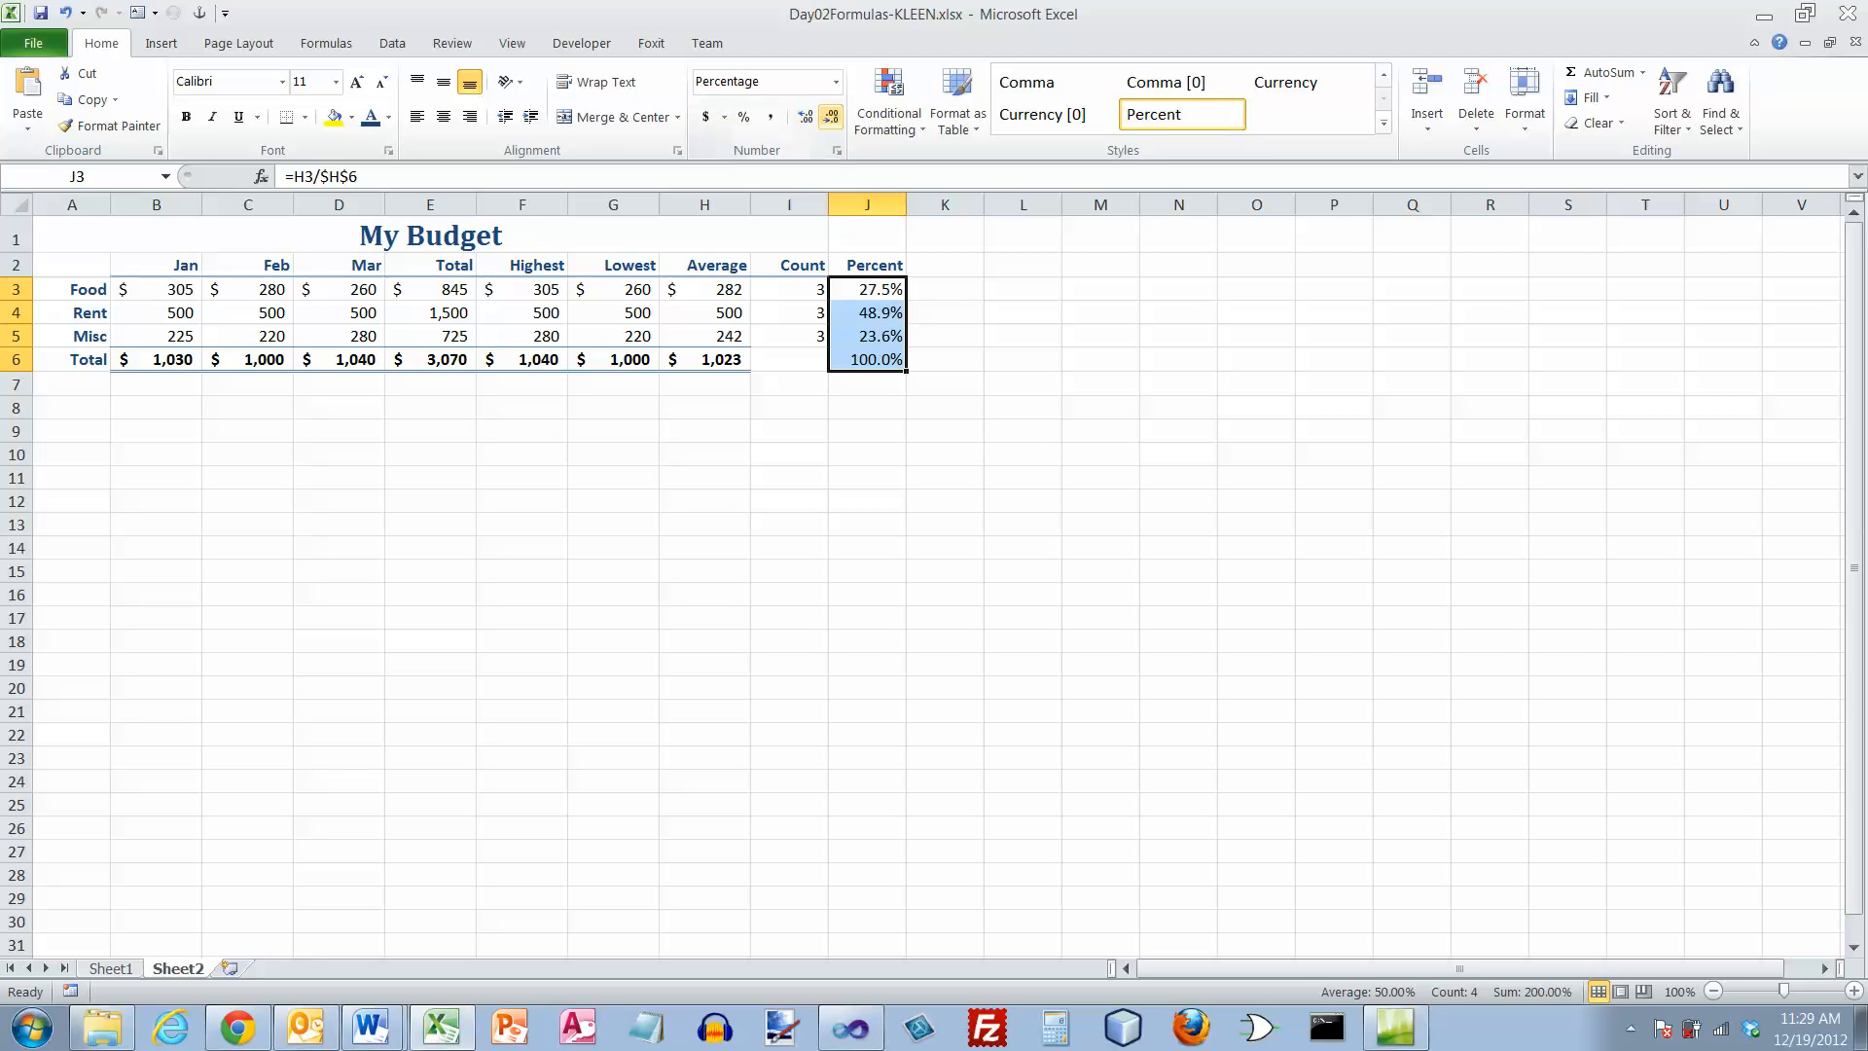
{"action": "left_click", "coordinate": [830, 119]}
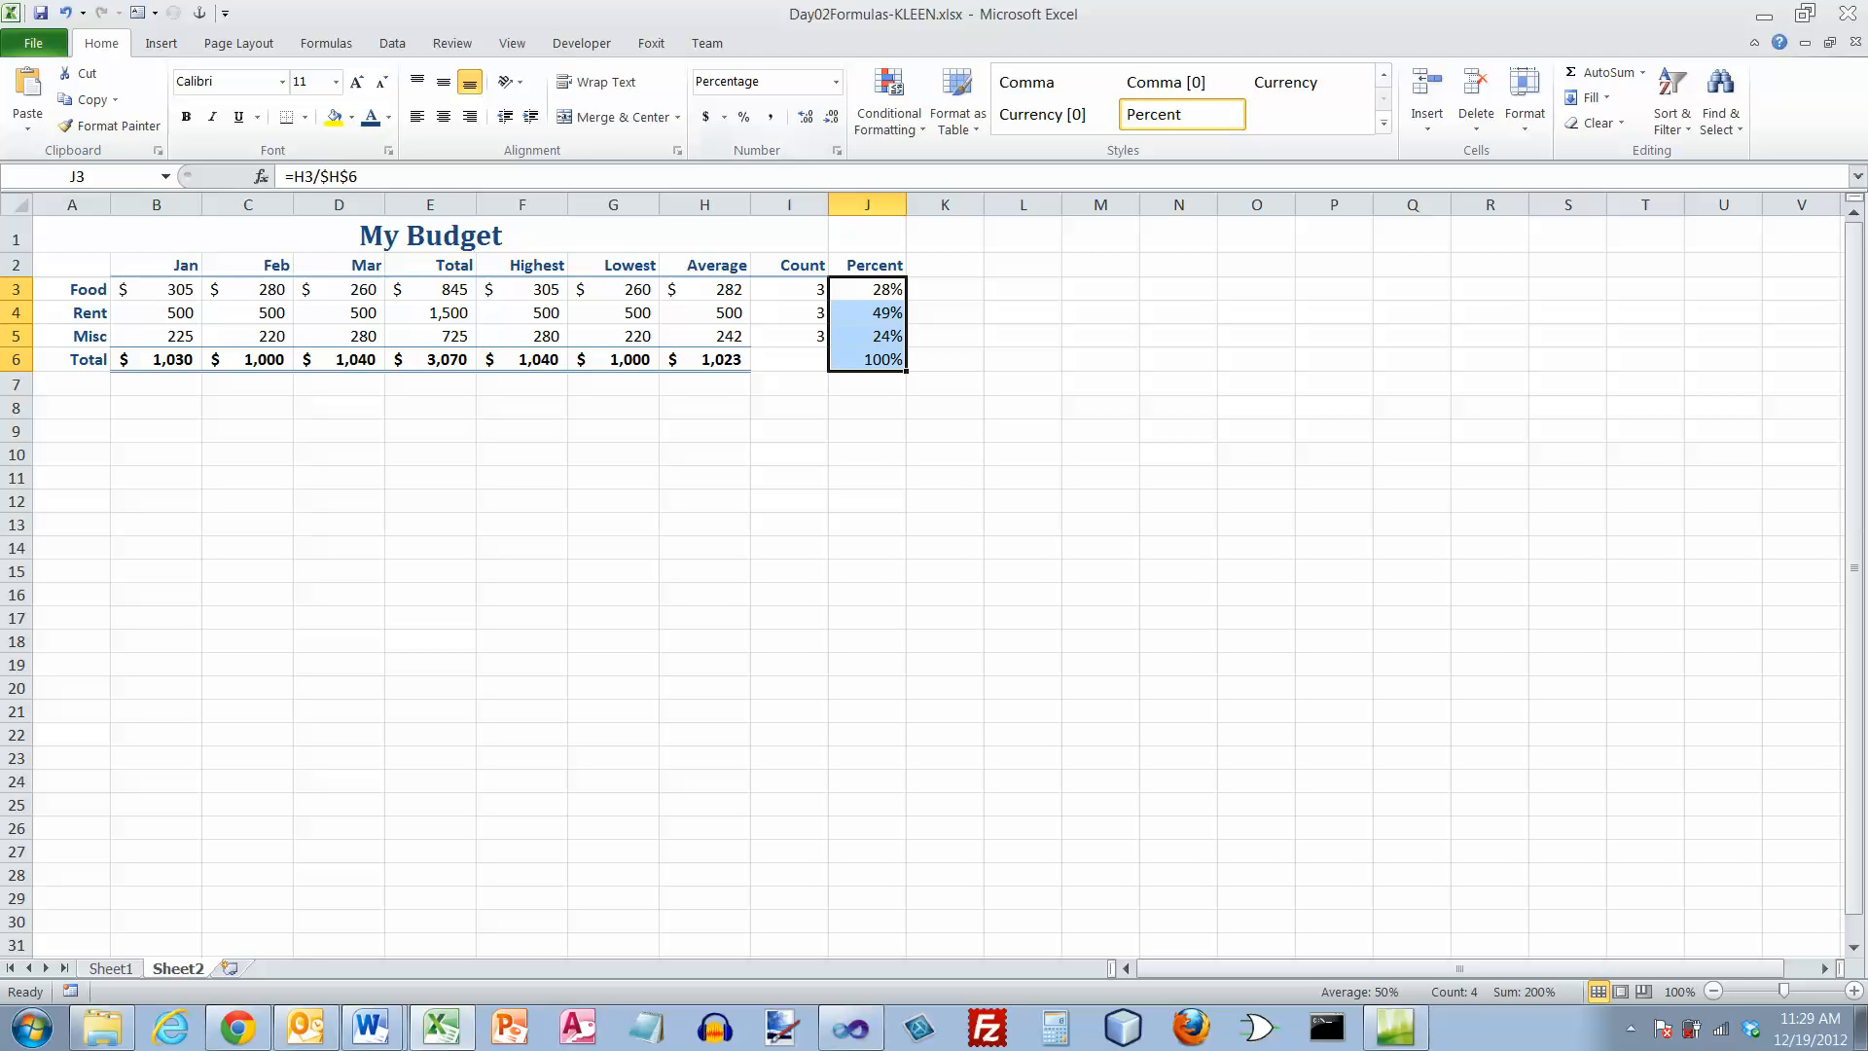
Step: Examine the rounded Food, Rent and Misc percentages in J3, J4 and J5 one by one
{"action": "left_click", "coordinate": [867, 291]}
{"action": "left_click", "coordinate": [867, 315]}
{"action": "left_click", "coordinate": [868, 337]}
{"action": "left_click", "coordinate": [867, 290]}
{"action": "left_click", "coordinate": [867, 314]}
{"action": "left_click", "coordinate": [868, 338]}
{"action": "left_click", "coordinate": [866, 290]}
{"action": "left_click", "coordinate": [867, 314]}
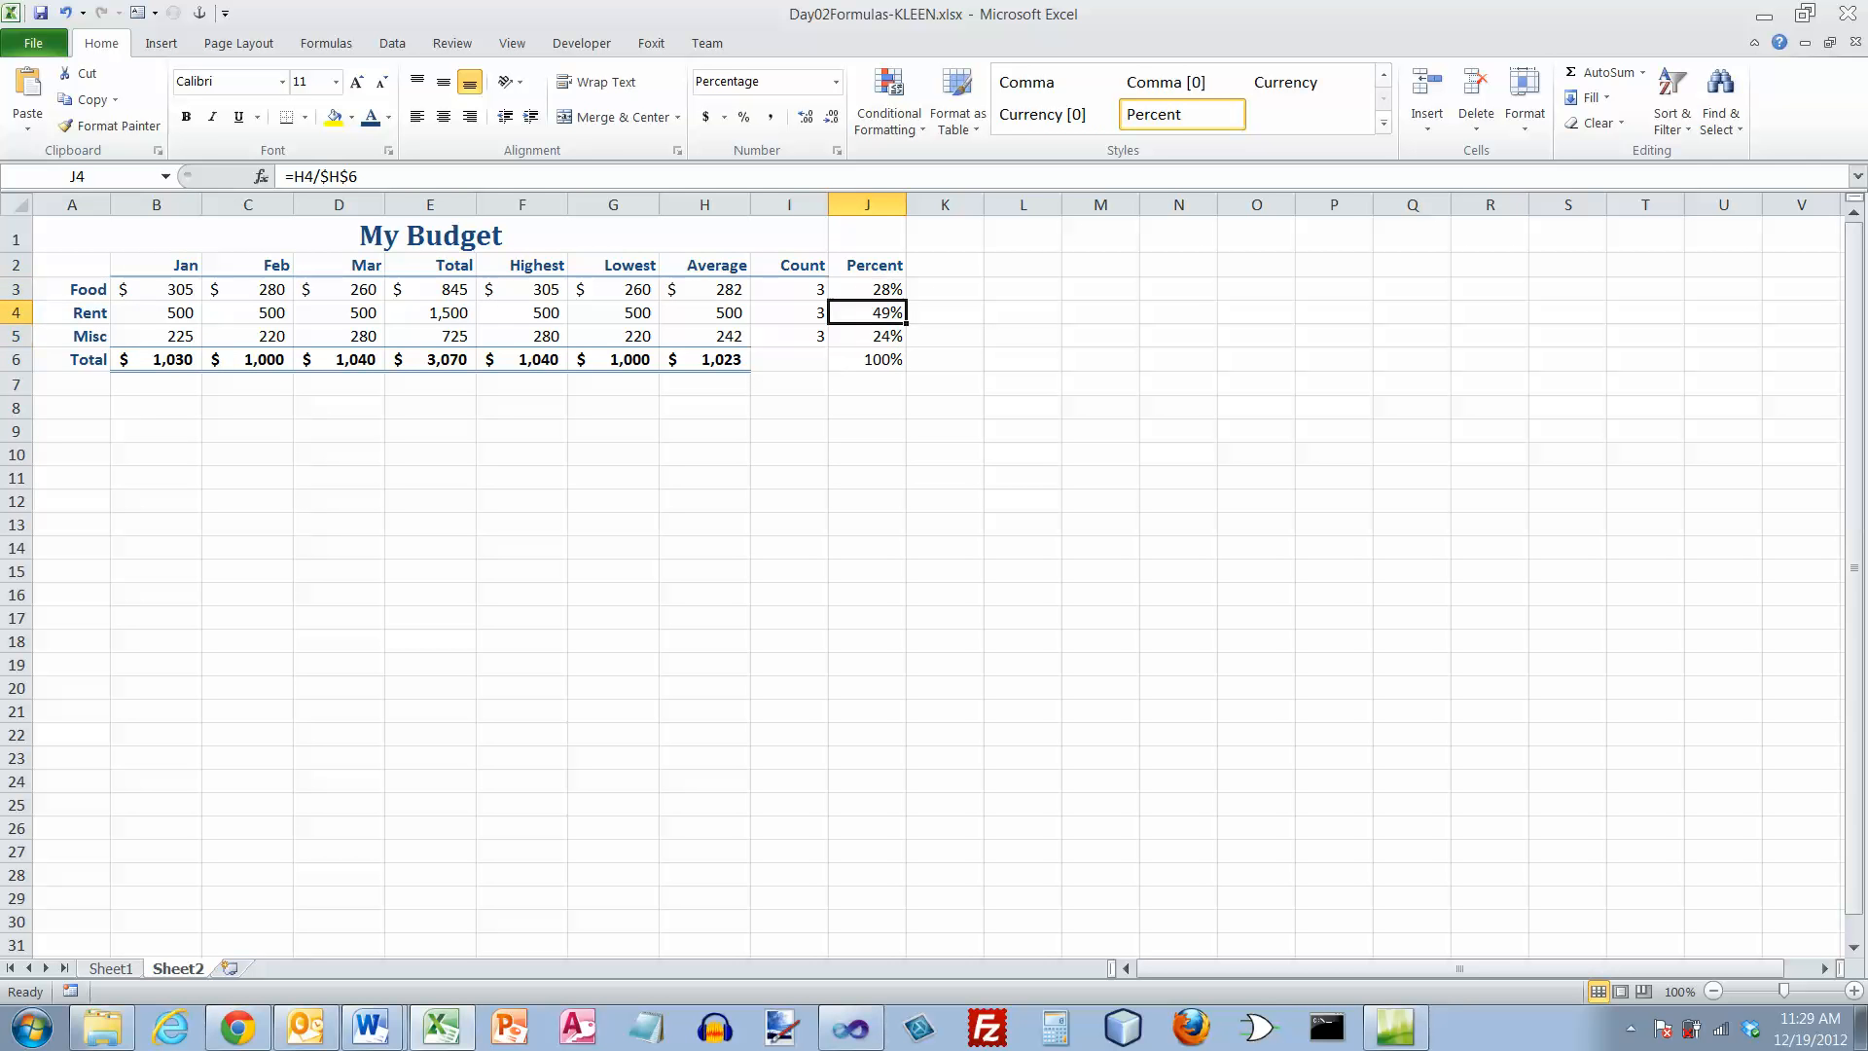
{"action": "left_click", "coordinate": [867, 337]}
{"action": "left_click", "coordinate": [867, 291]}
{"action": "left_click", "coordinate": [868, 314]}
{"action": "left_click", "coordinate": [868, 337]}
{"action": "left_click", "coordinate": [866, 290]}
{"action": "left_click", "coordinate": [867, 314]}
{"action": "left_click", "coordinate": [866, 338]}
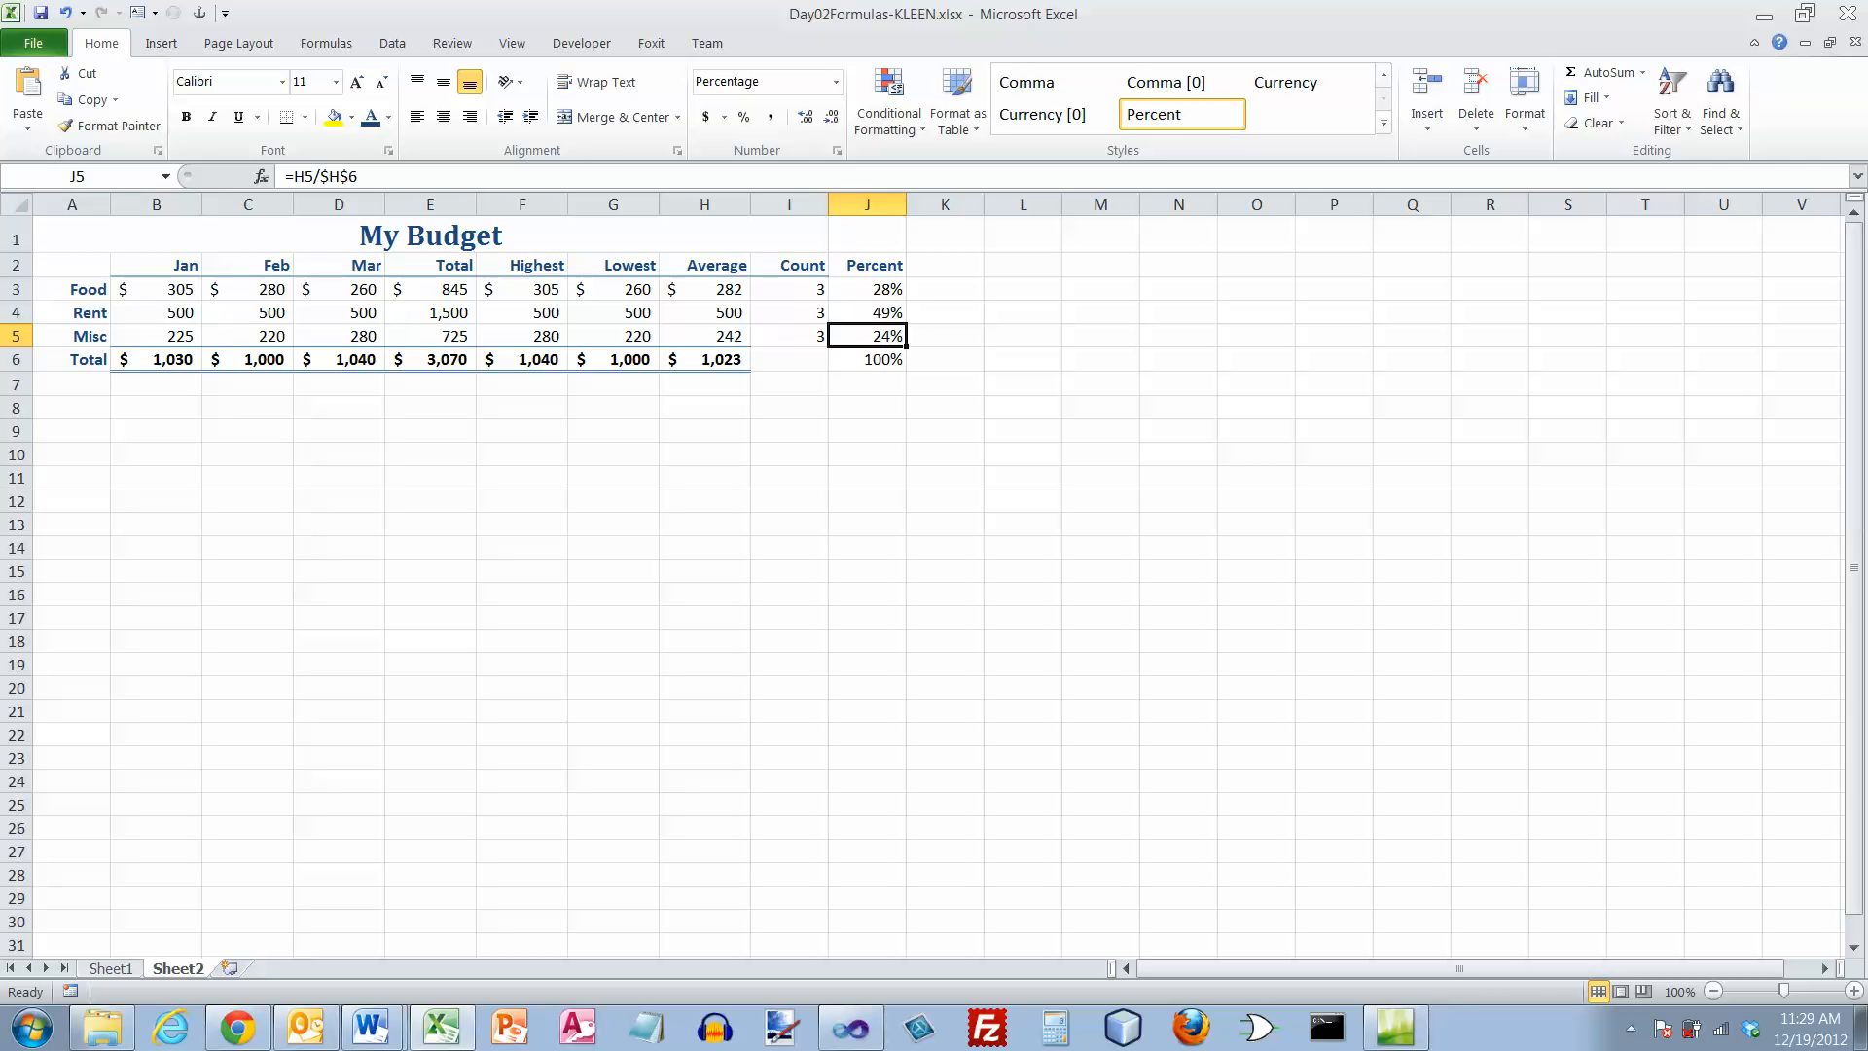
Step: Check the combined sum of the Food, Rent and Misc percentages in J3:J5 against the Total percent in J6
{"action": "left_click_drag", "start_coordinate": [868, 290], "coordinate": [867, 337]}
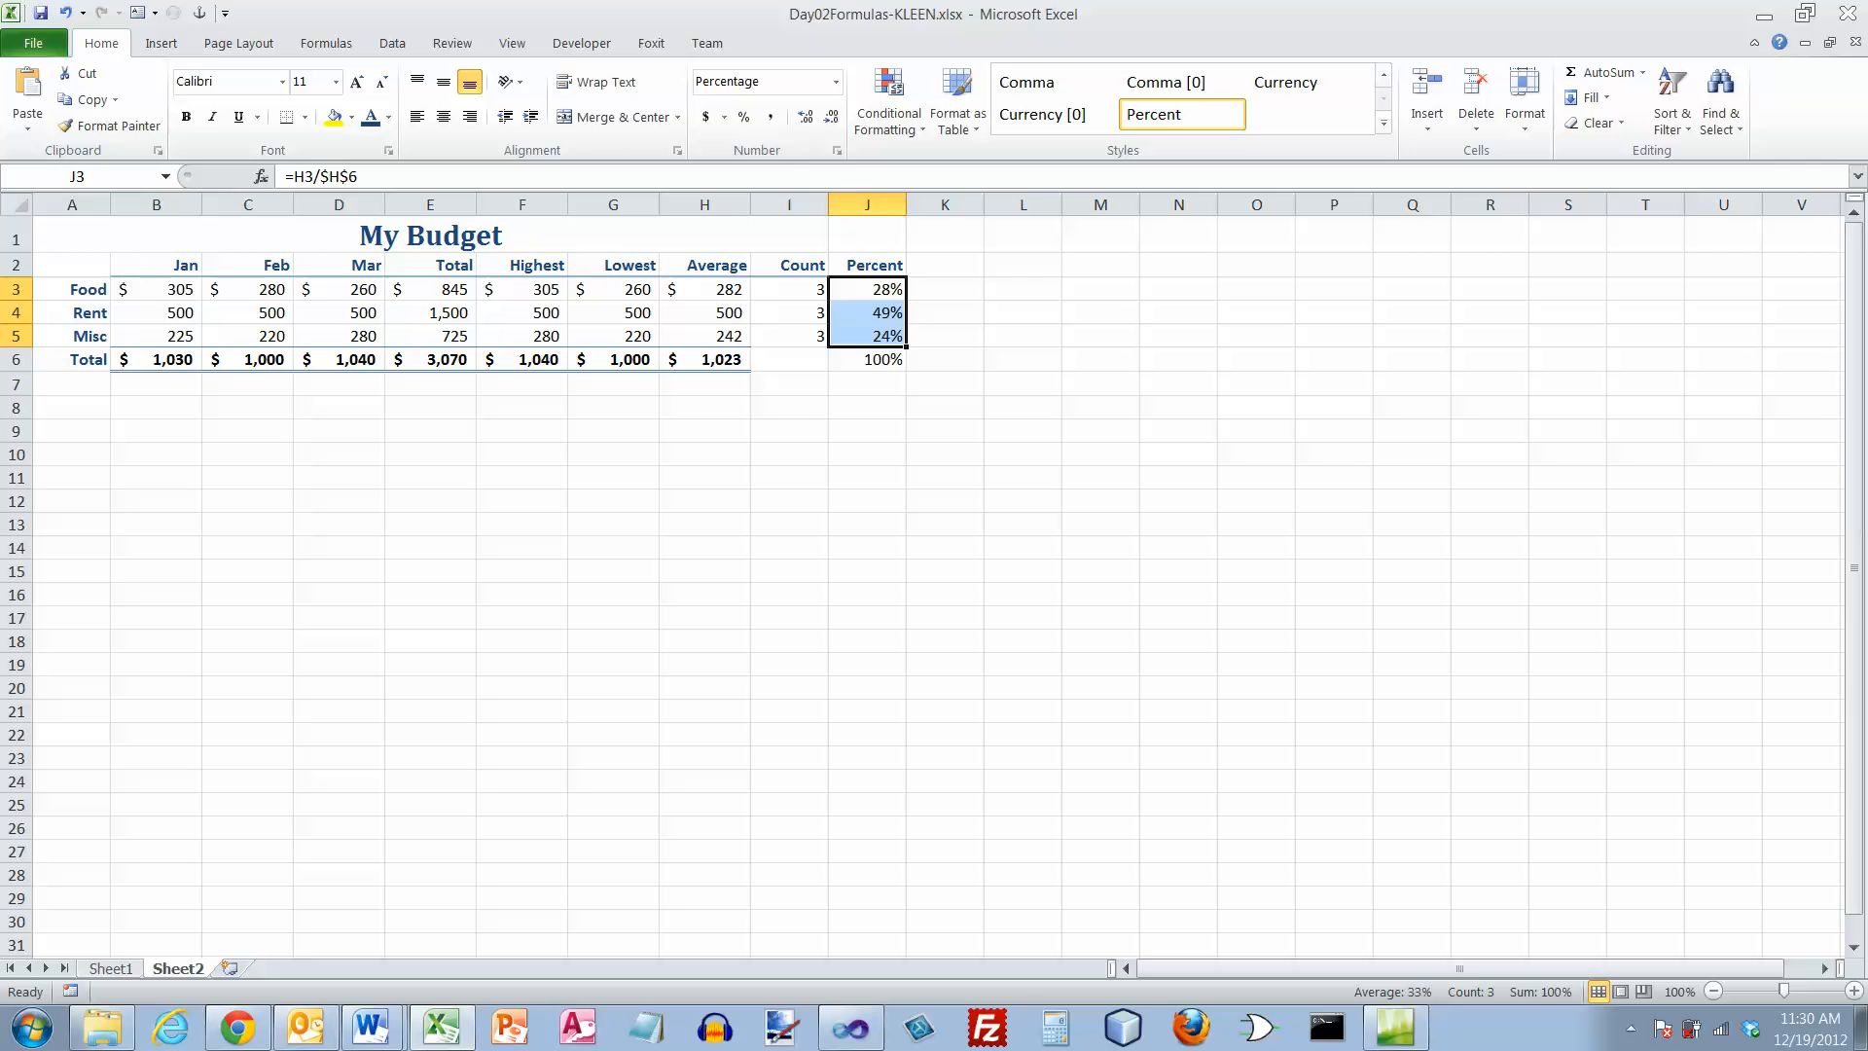
{"action": "left_click", "coordinate": [867, 361]}
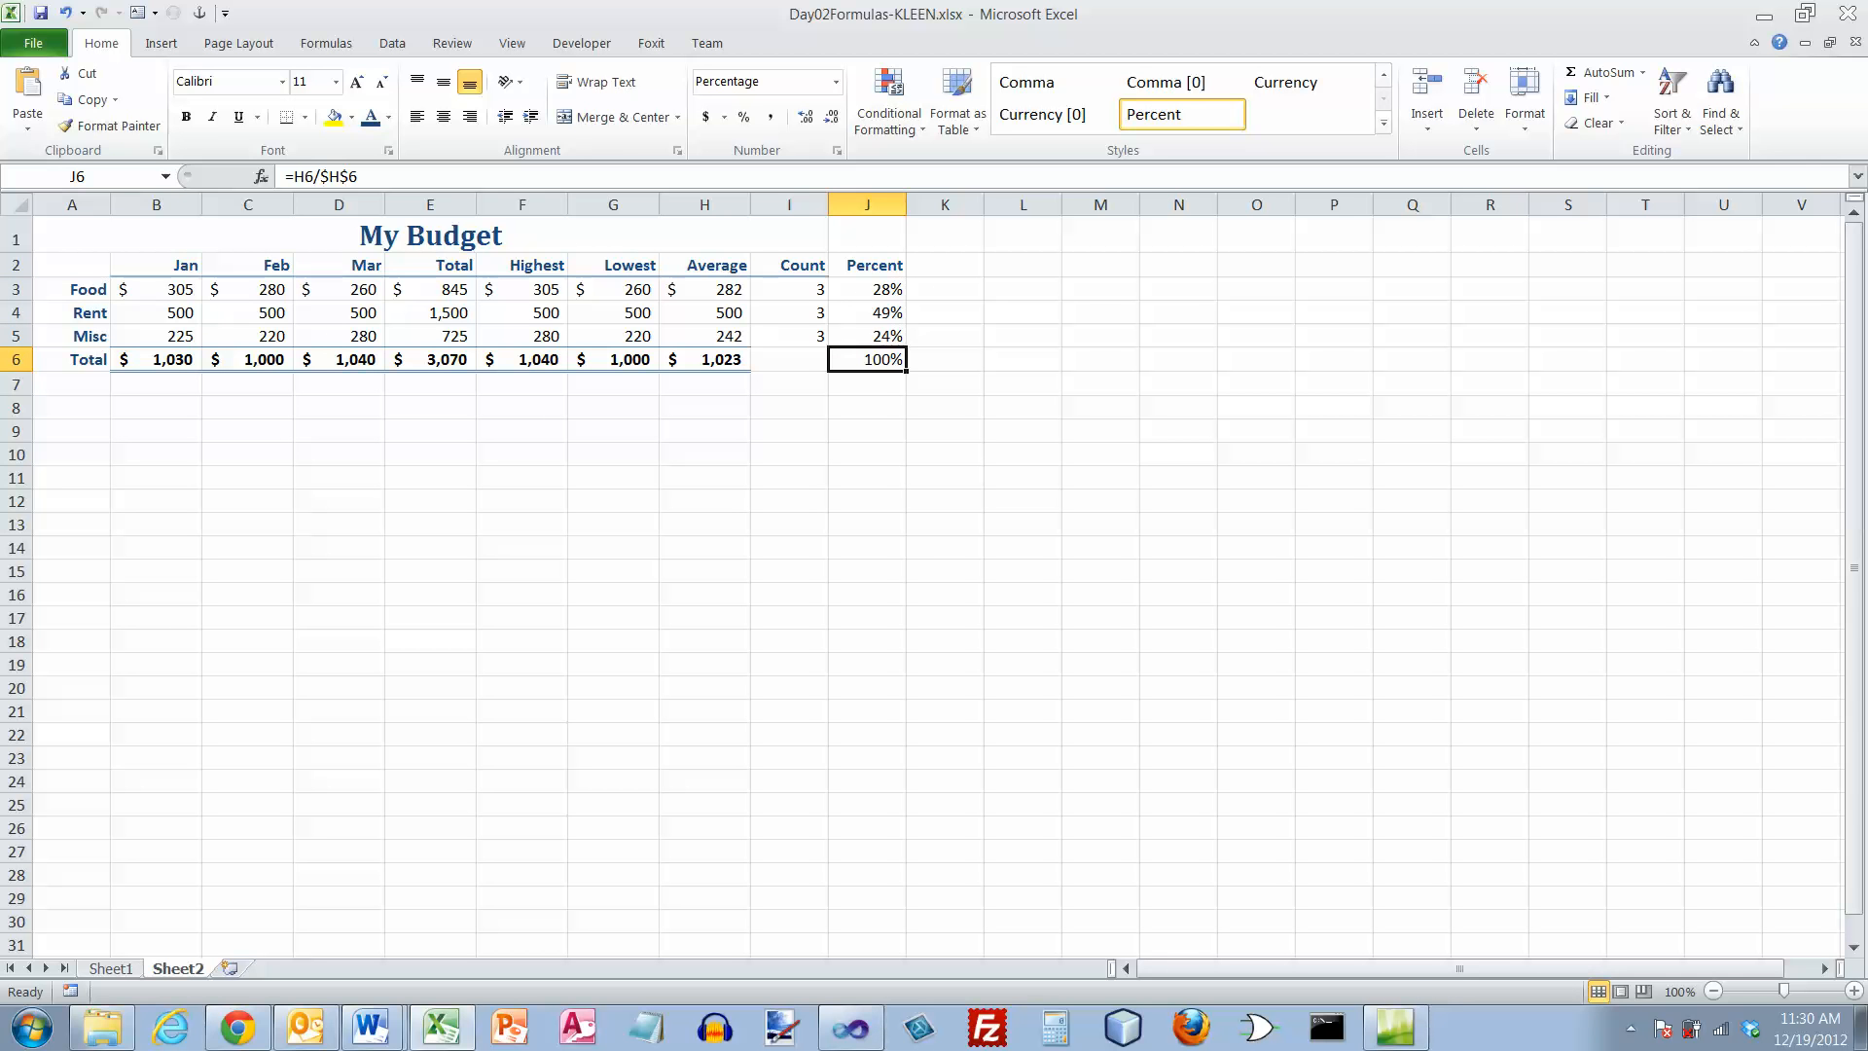
{"action": "left_click_drag", "start_coordinate": [867, 289], "coordinate": [867, 338]}
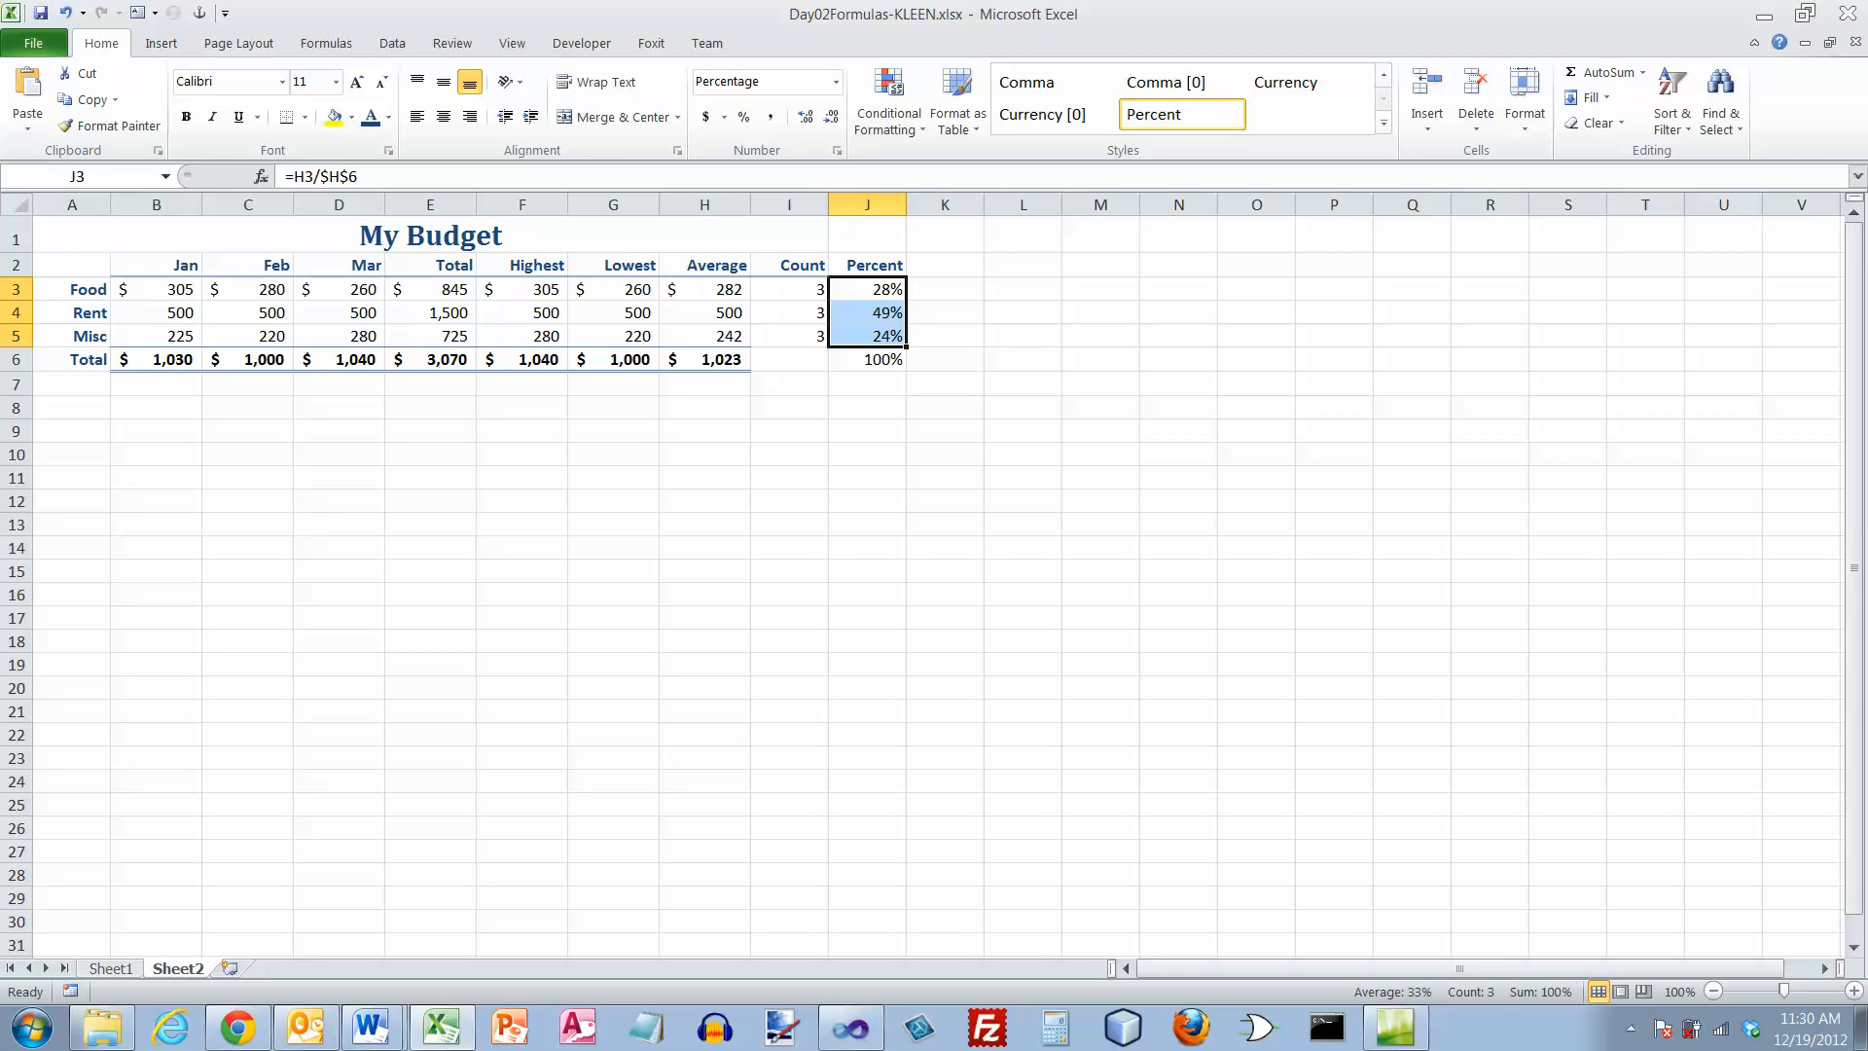